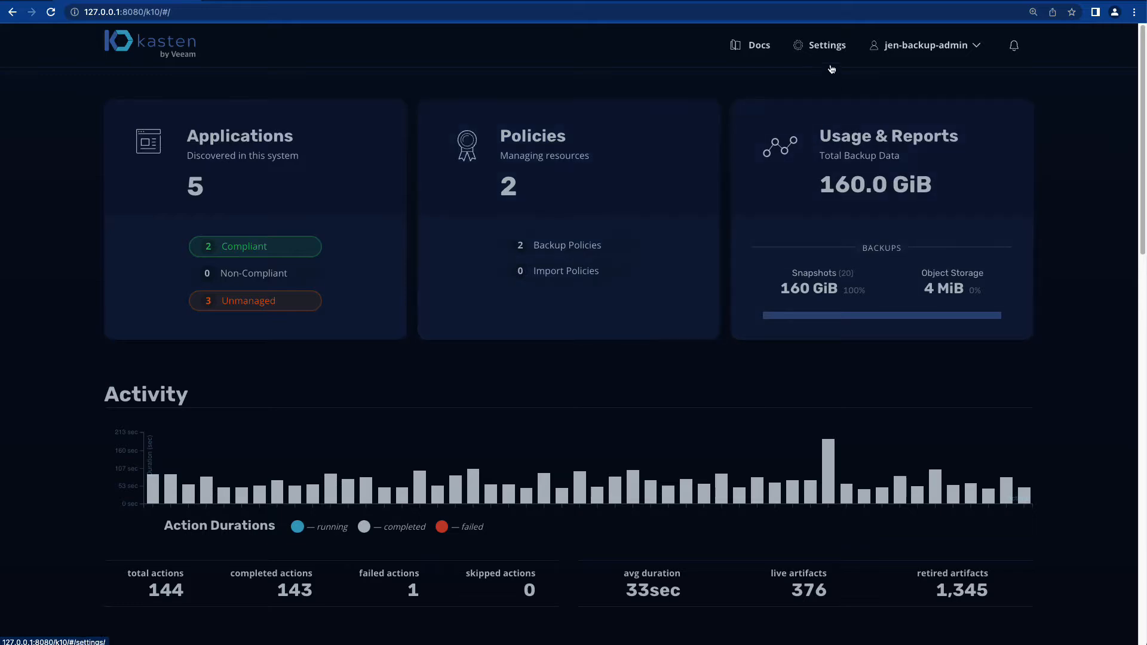
Open the applications overview and review the policy compliance of each discovered application
{"action": "left_click", "coordinate": [322, 240]}
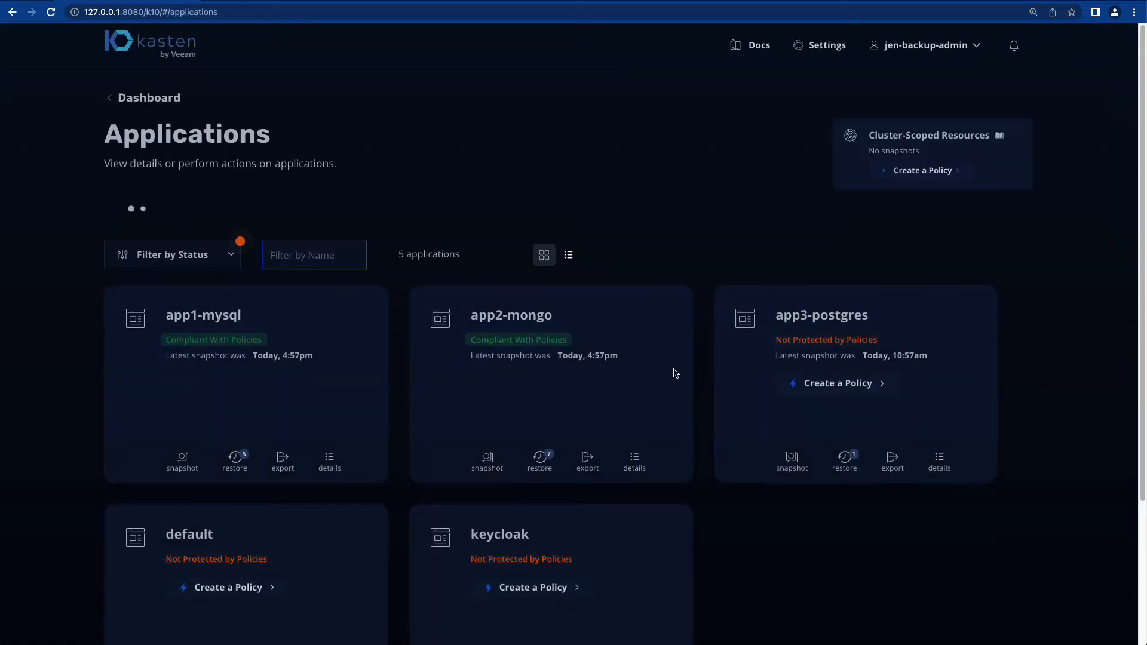
{"action": "scroll", "coordinate": [674, 374], "scroll_direction": "down", "scroll_amount": 1}
{"action": "scroll", "coordinate": [687, 358], "scroll_direction": "down", "scroll_amount": 2}
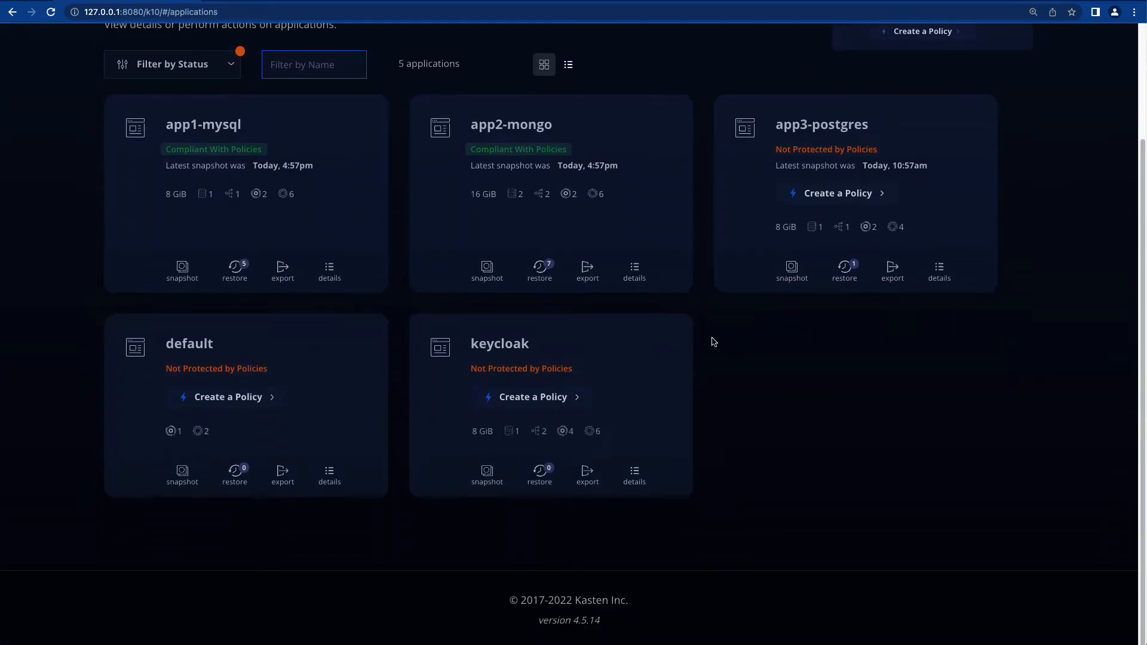
{"action": "scroll", "coordinate": [712, 340], "scroll_direction": "up", "scroll_amount": 3}
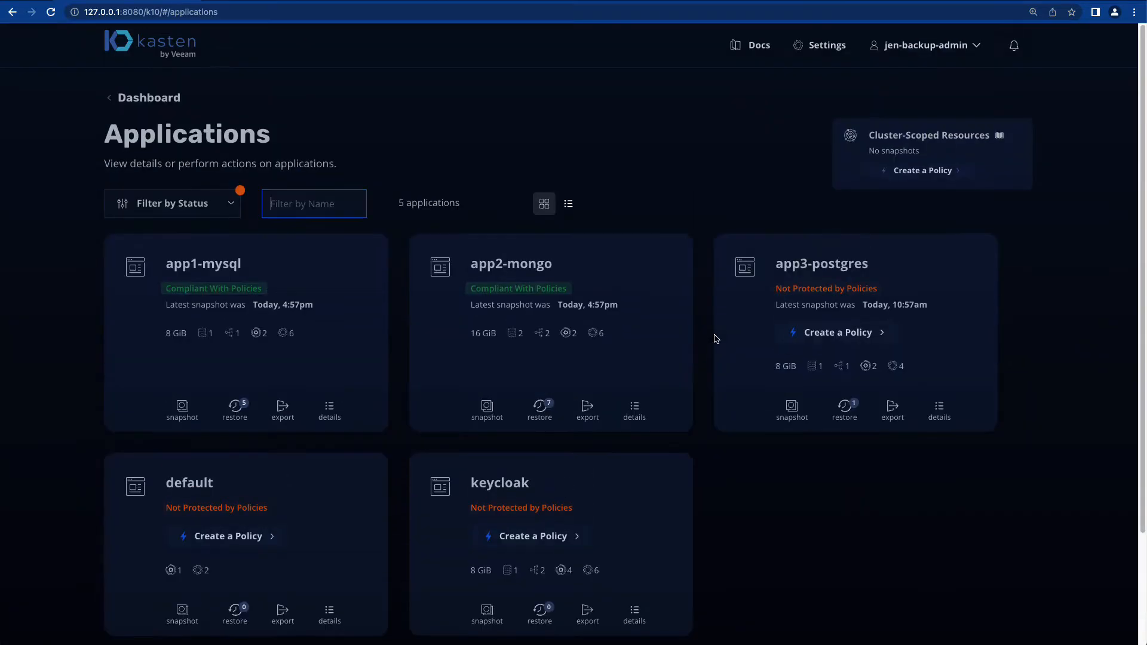
Examine the location profile settings and the storage providers offered for a new profile, leaving the form without saving
{"action": "left_click", "coordinate": [802, 58]}
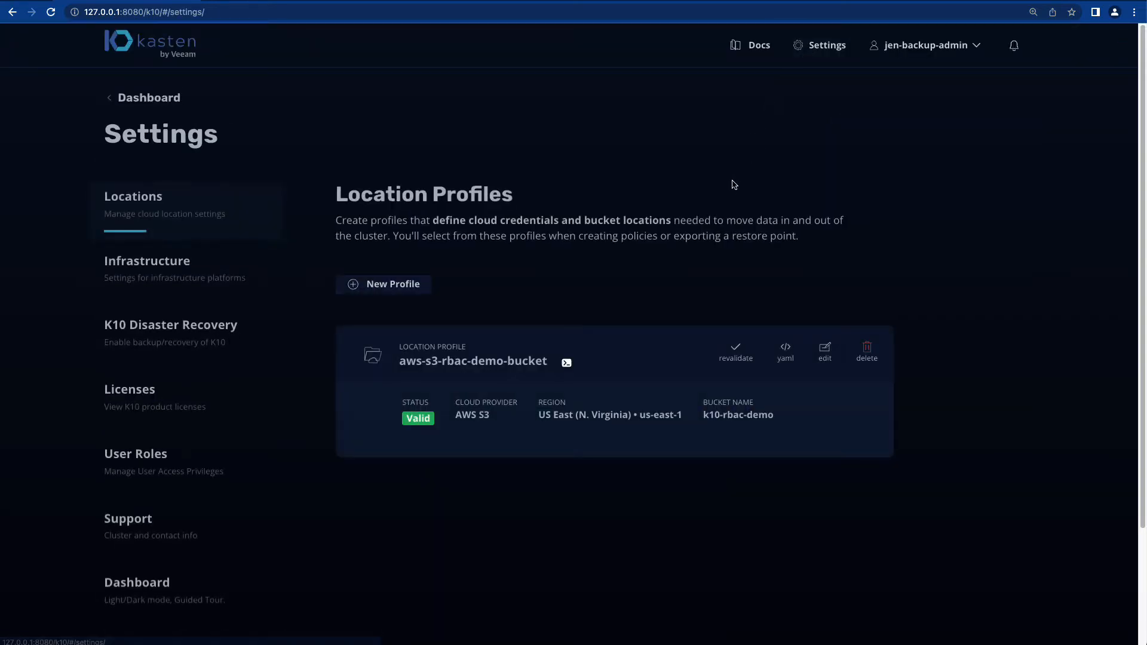
{"action": "left_click", "coordinate": [414, 295]}
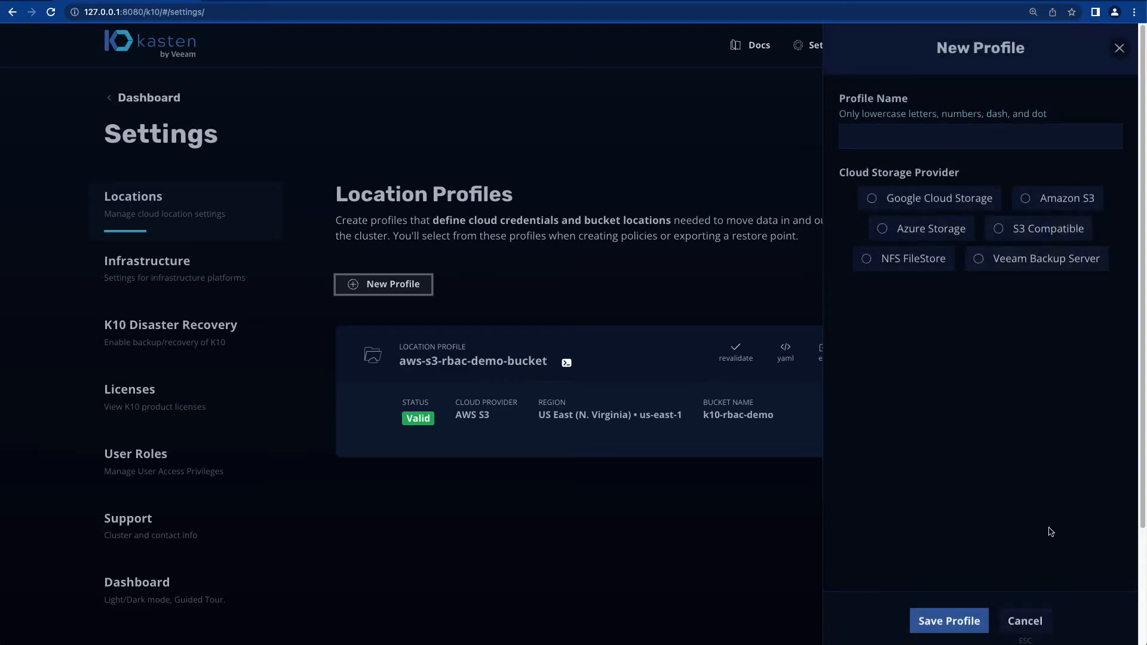
{"action": "left_click", "coordinate": [1032, 630]}
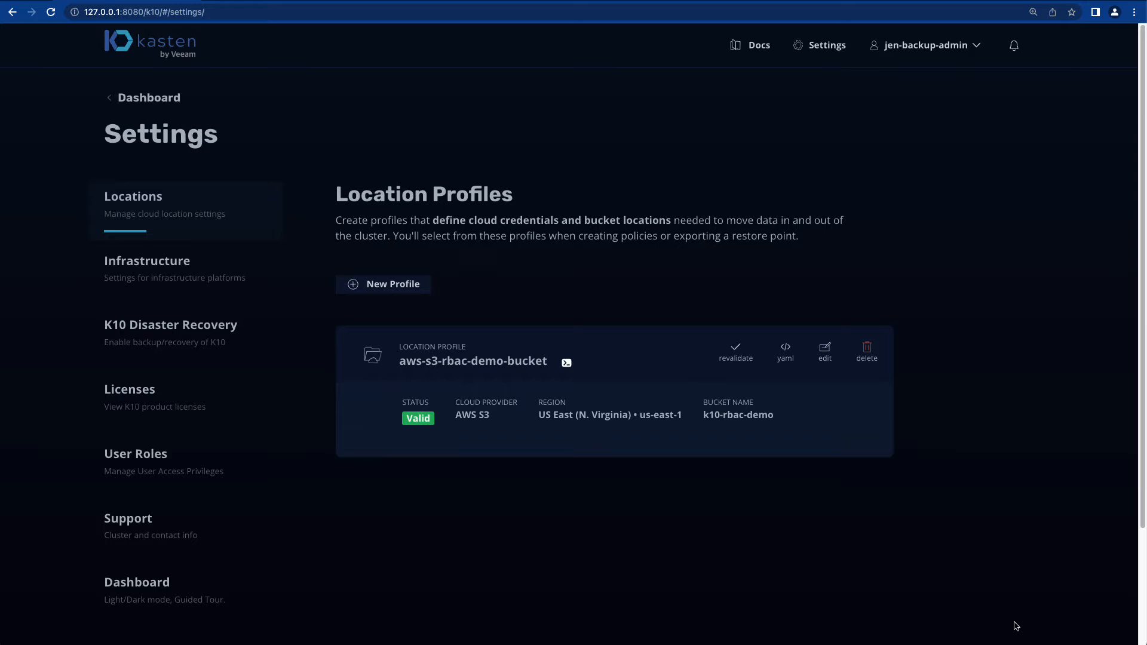
Open the user roles settings and expand the full list of roles to review them
{"action": "left_click", "coordinate": [174, 475]}
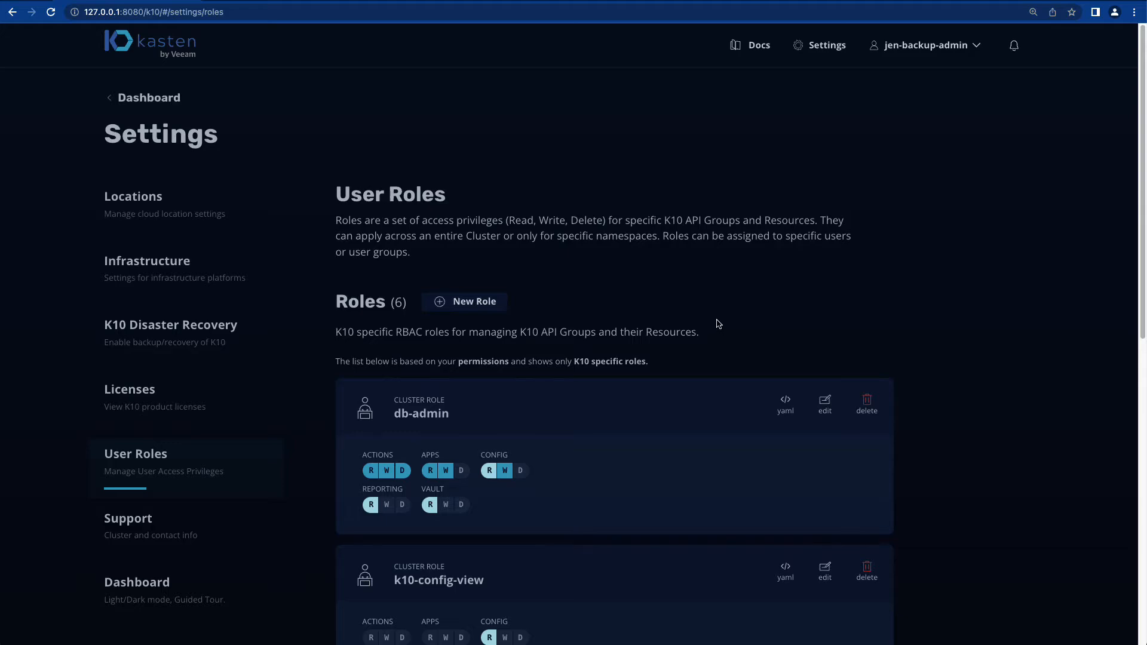
{"action": "scroll", "coordinate": [598, 310], "scroll_direction": "down", "scroll_amount": 8}
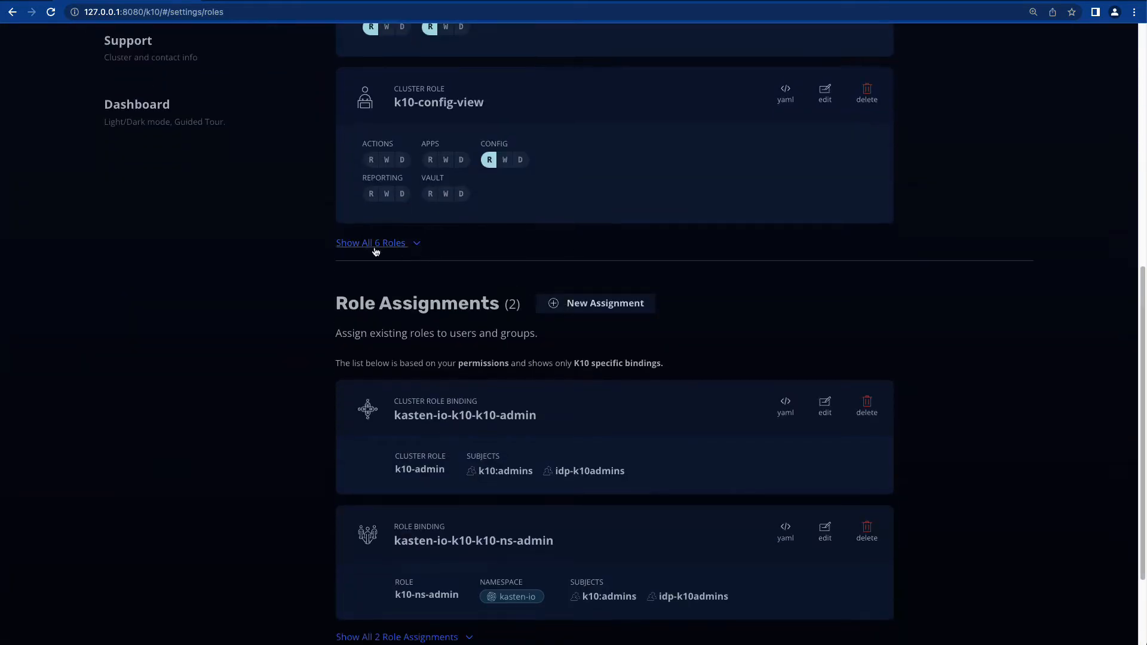
{"action": "left_click", "coordinate": [375, 250]}
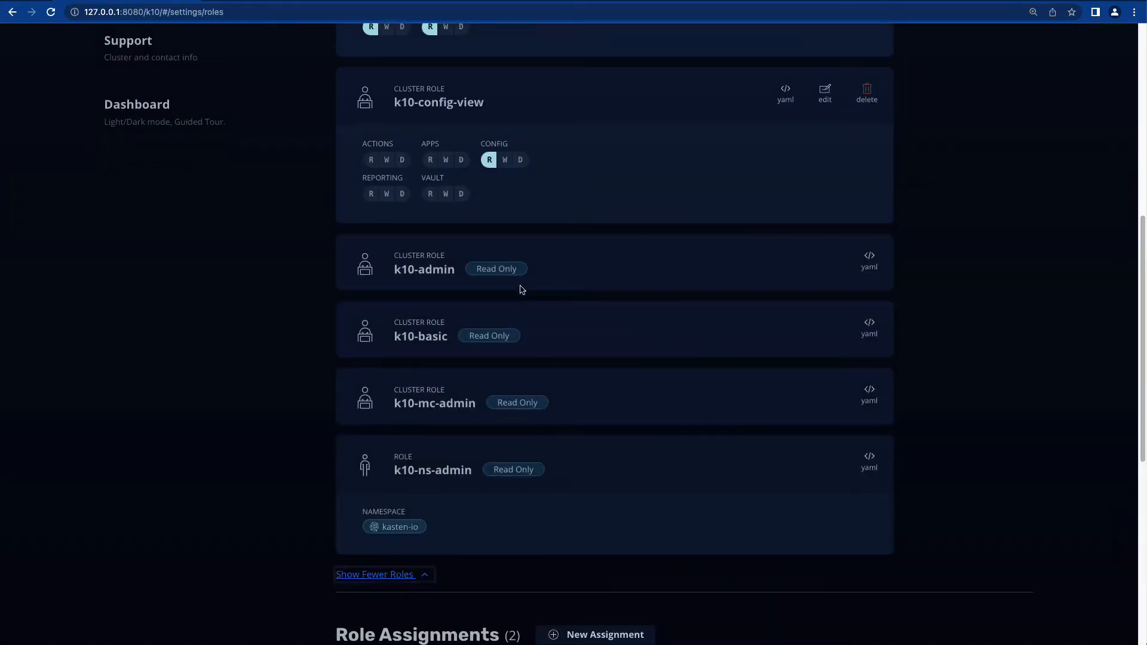
{"action": "scroll", "coordinate": [641, 326], "scroll_direction": "down", "scroll_amount": 5}
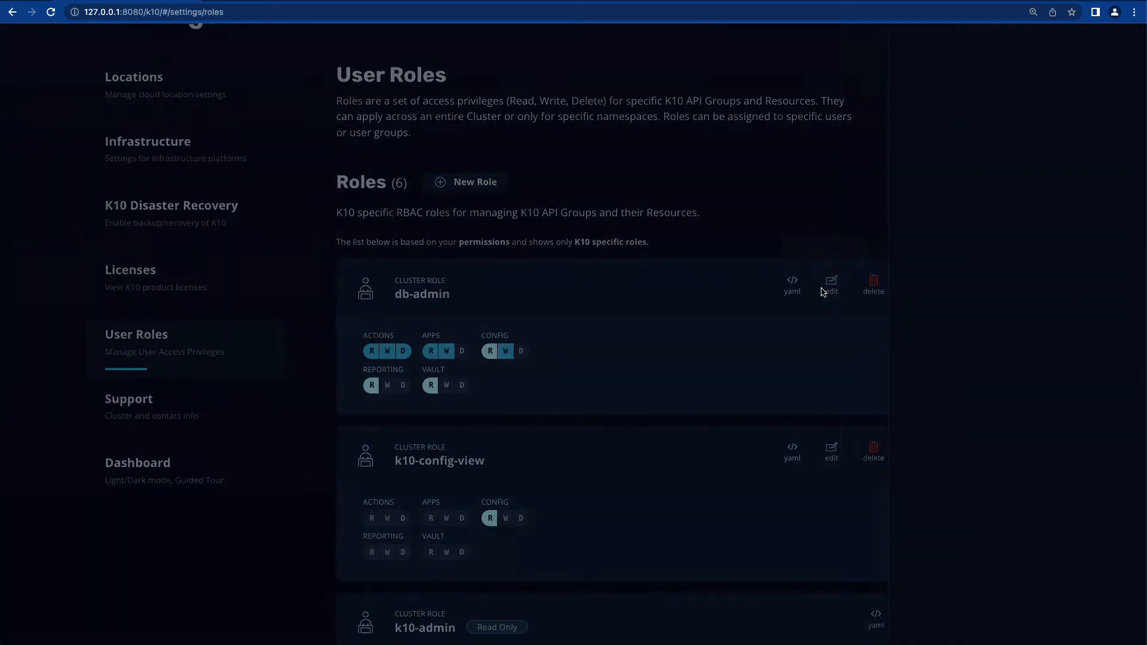
Review the read, write and delete privileges of the db-admin cluster role and save the role
{"action": "left_click", "coordinate": [822, 292]}
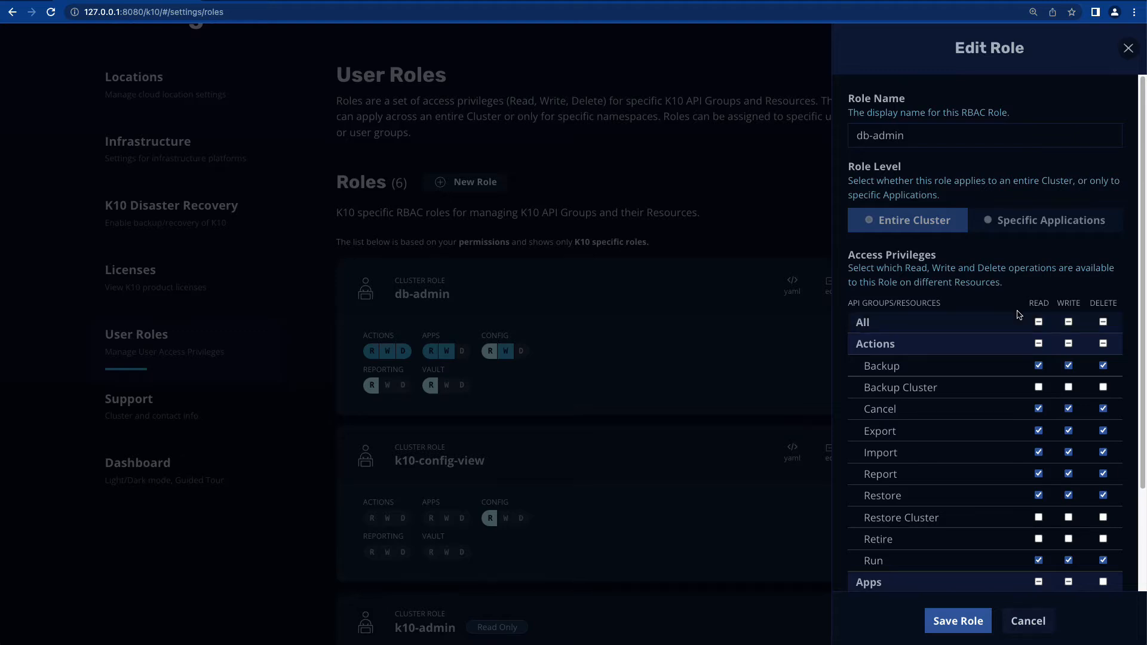
{"action": "scroll", "coordinate": [1019, 314], "scroll_direction": "down", "scroll_amount": 3}
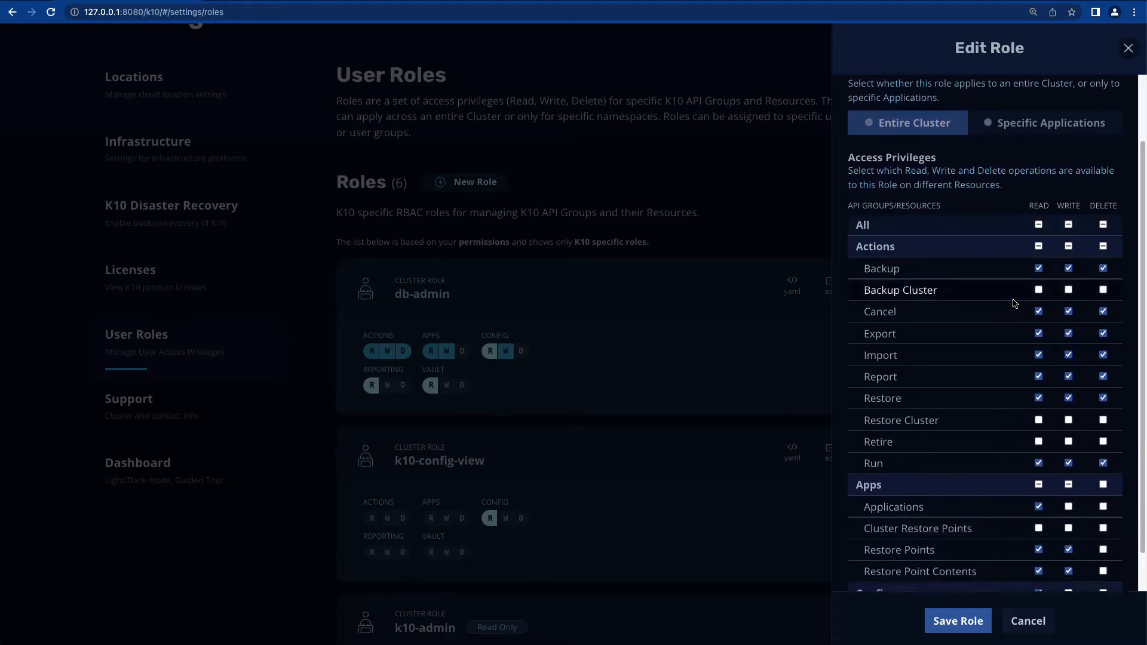
{"action": "scroll", "coordinate": [1014, 304], "scroll_direction": "down", "scroll_amount": 6}
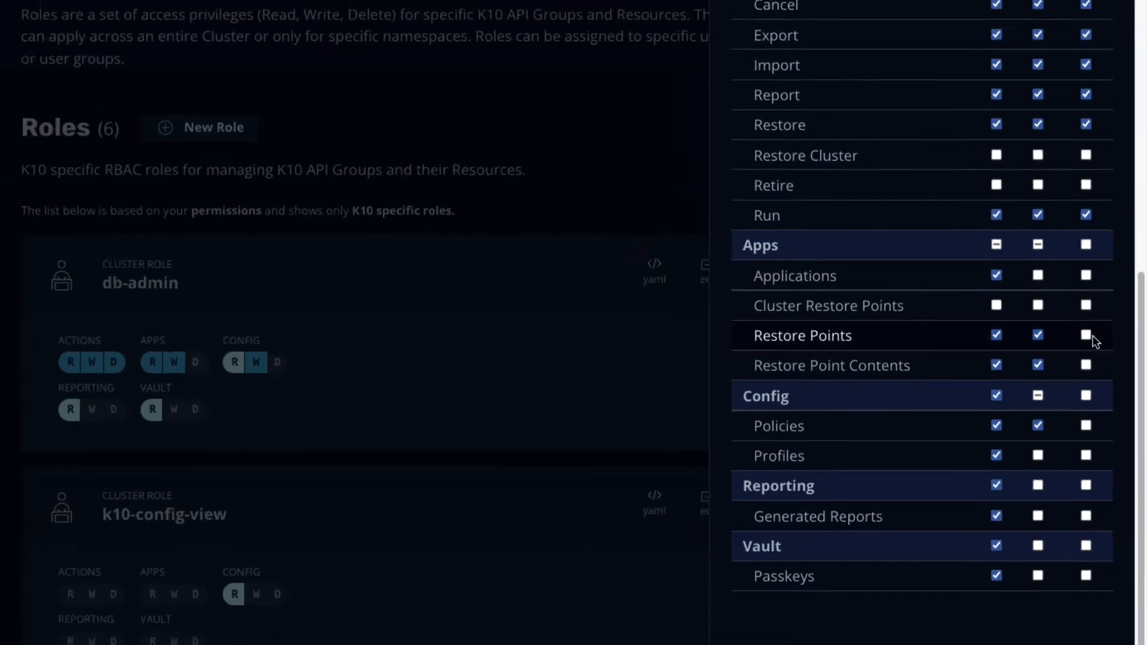
{"action": "left_click", "coordinate": [956, 625]}
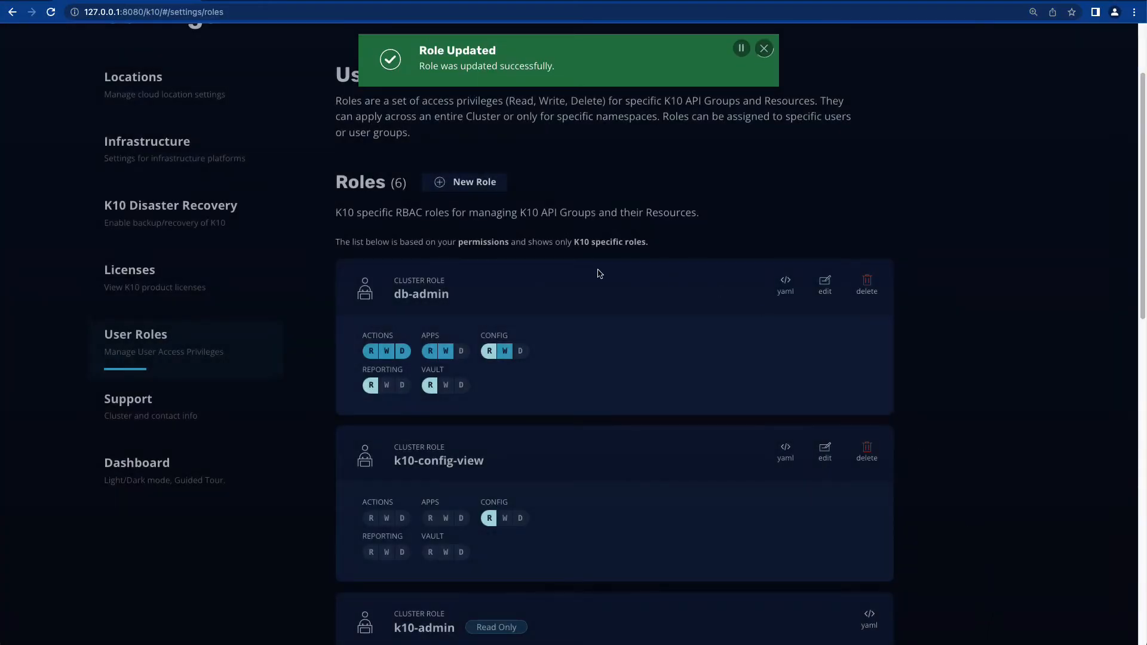
Start a new role assignment named db-admin-rb and limit its level to Specific Applications
{"action": "scroll", "coordinate": [604, 272], "scroll_direction": "down", "scroll_amount": 10}
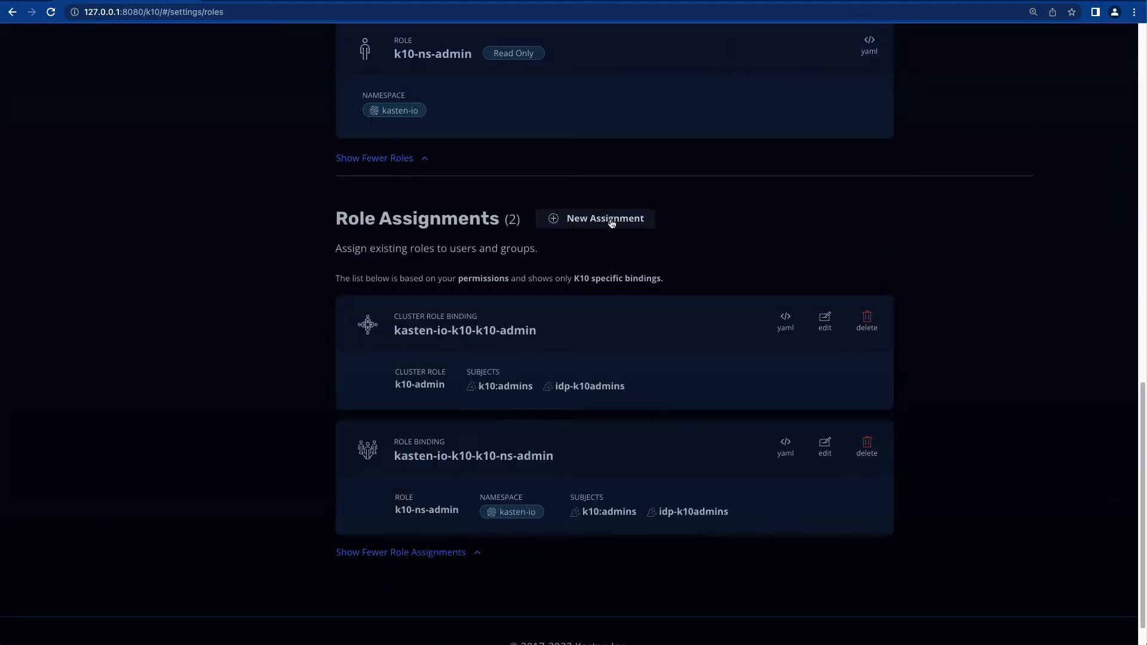
{"action": "left_click", "coordinate": [609, 220]}
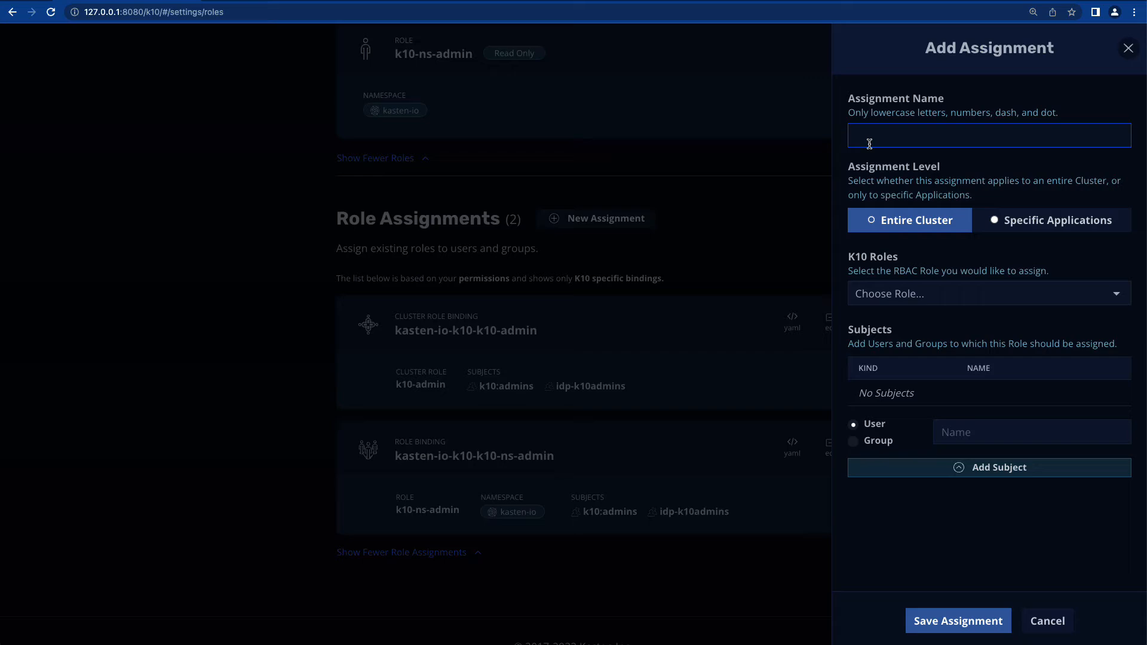
{"action": "type", "text": "db-admin-rb"}
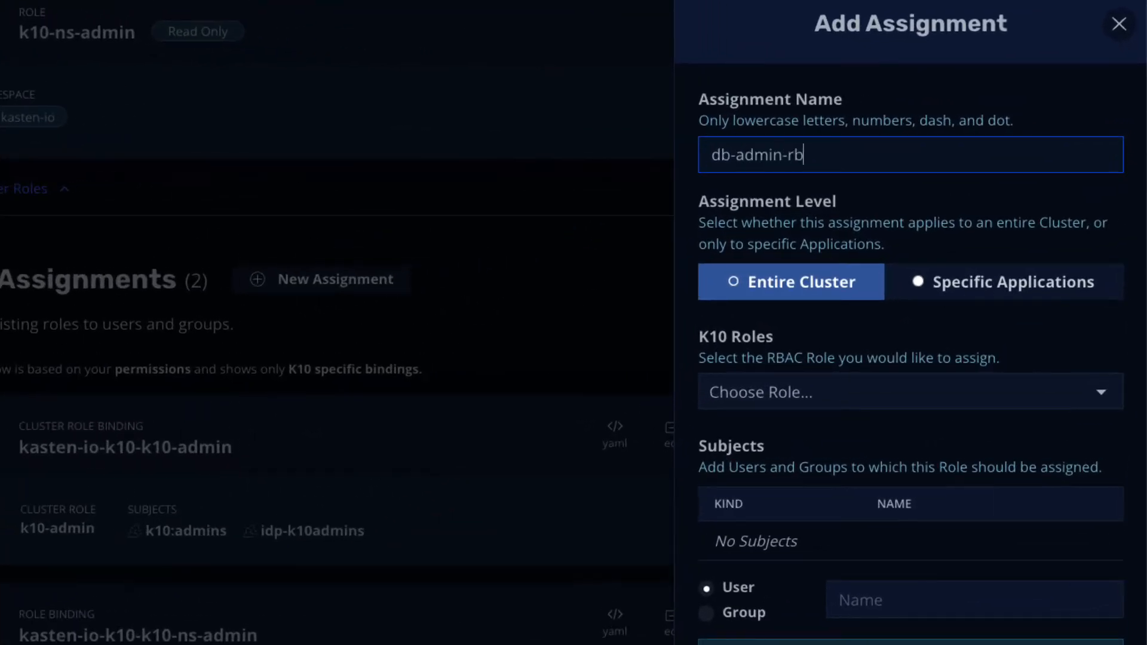
{"action": "left_click", "coordinate": [922, 277]}
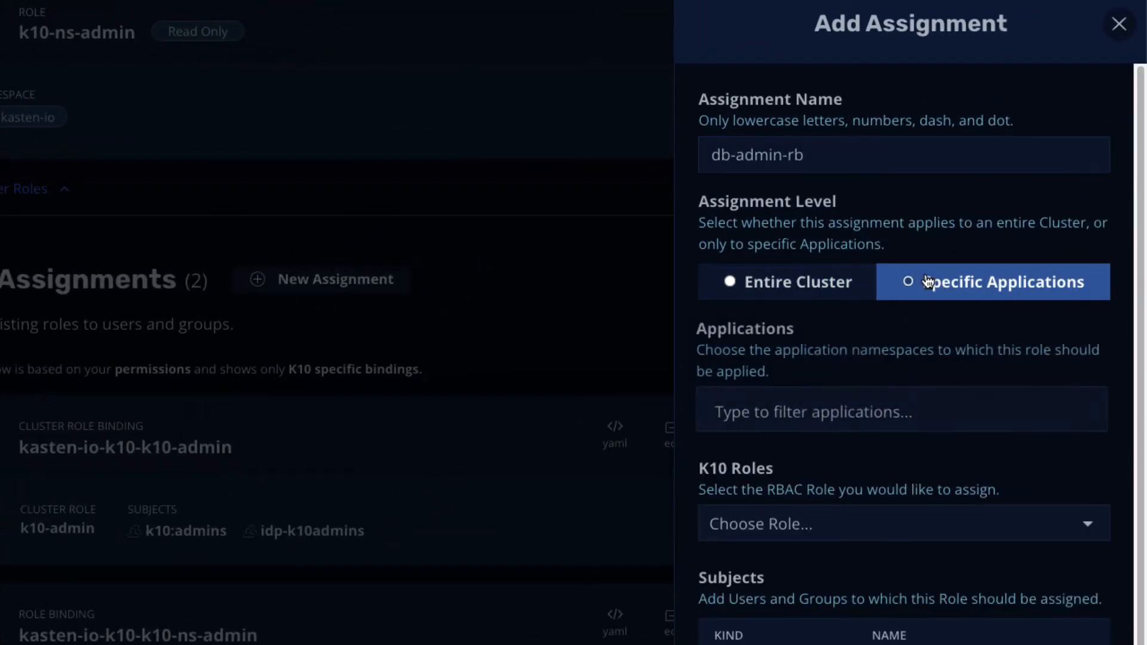
Apply the assignment to the app1-mysql, app2-mongo and app3-postgres application namespaces
{"action": "left_click", "coordinate": [803, 414]}
{"action": "left_click", "coordinate": [802, 530]}
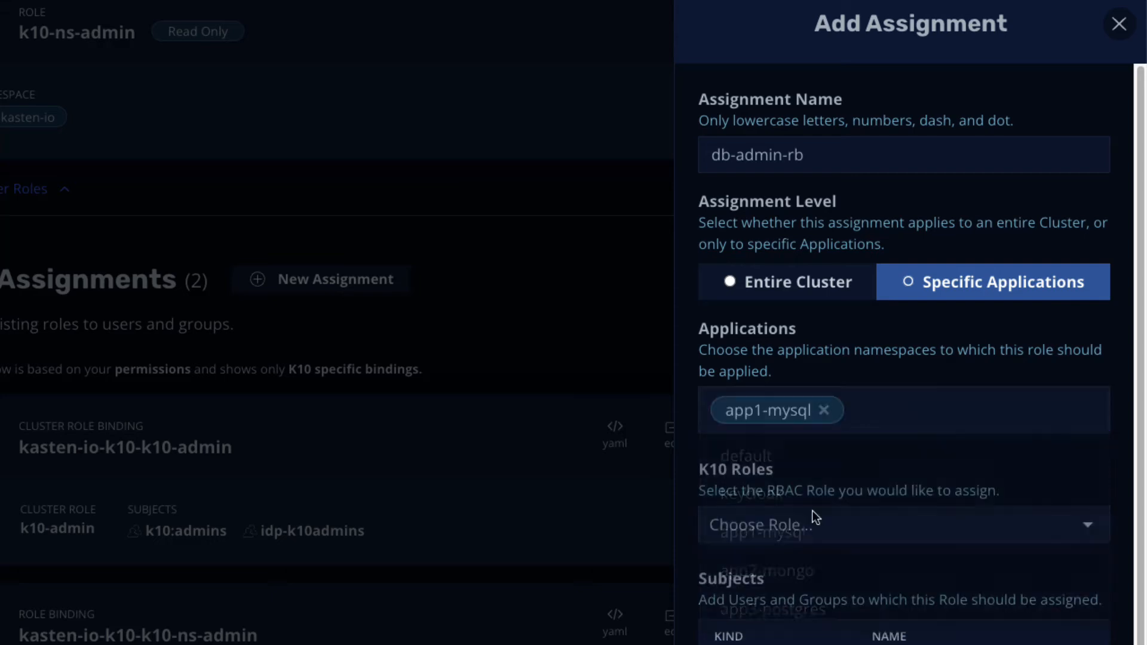
{"action": "left_click", "coordinate": [888, 413]}
{"action": "left_click", "coordinate": [853, 568]}
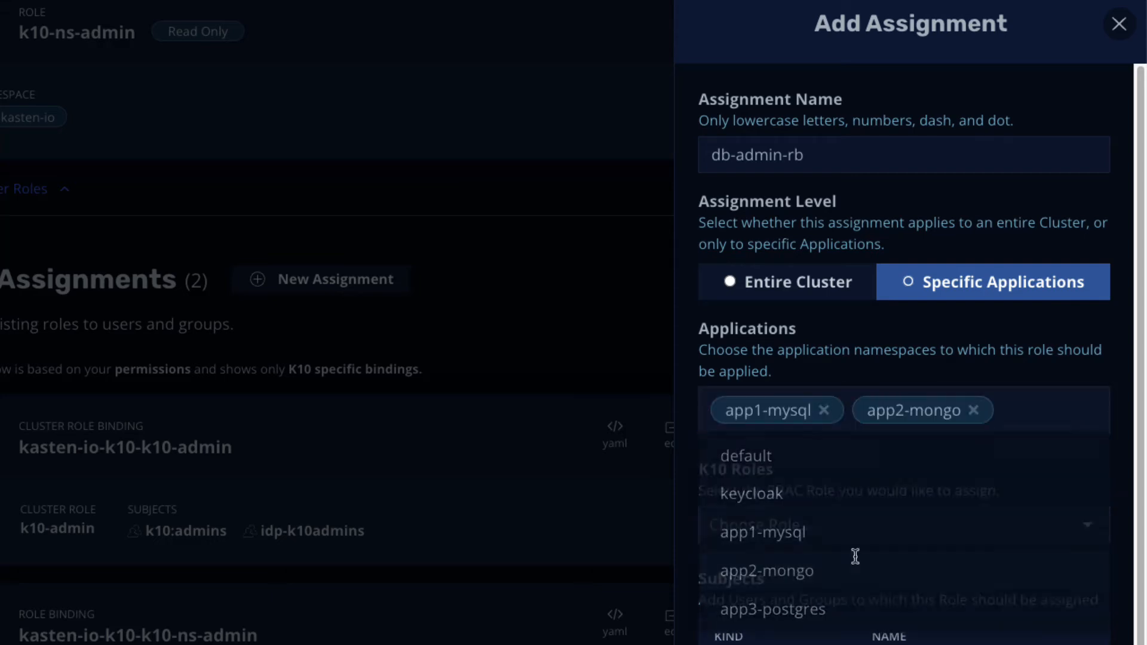
{"action": "left_click", "coordinate": [1016, 408]}
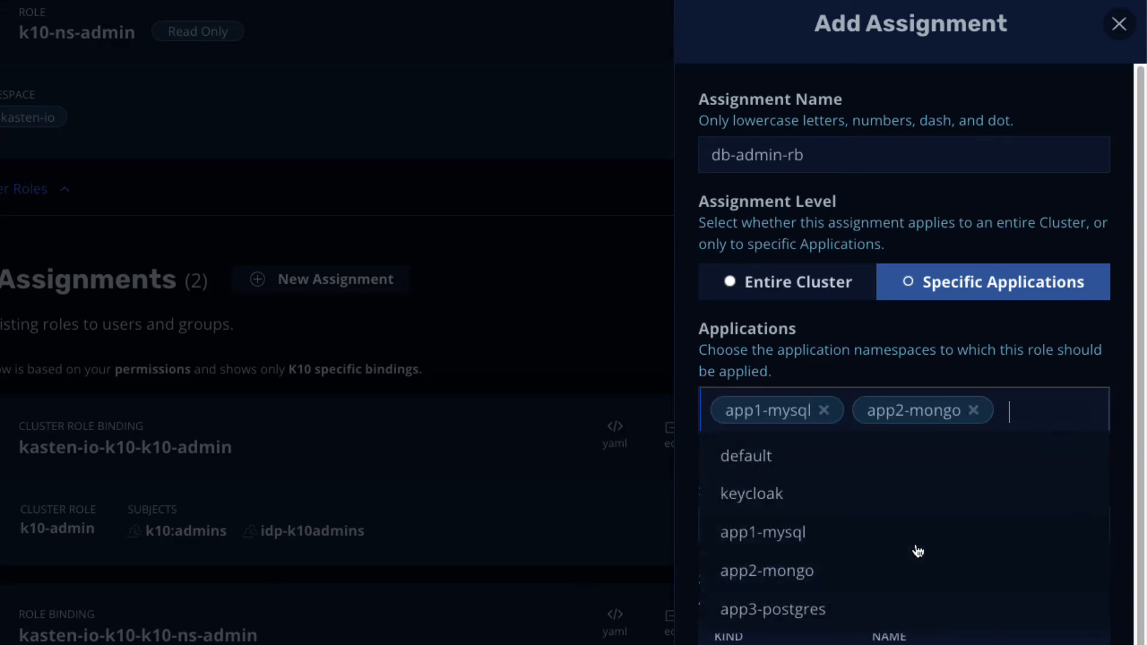
{"action": "left_click", "coordinate": [885, 608]}
Choose db-admin as the K10 role for the assignment
{"action": "scroll", "coordinate": [988, 440], "scroll_direction": "down", "scroll_amount": 3}
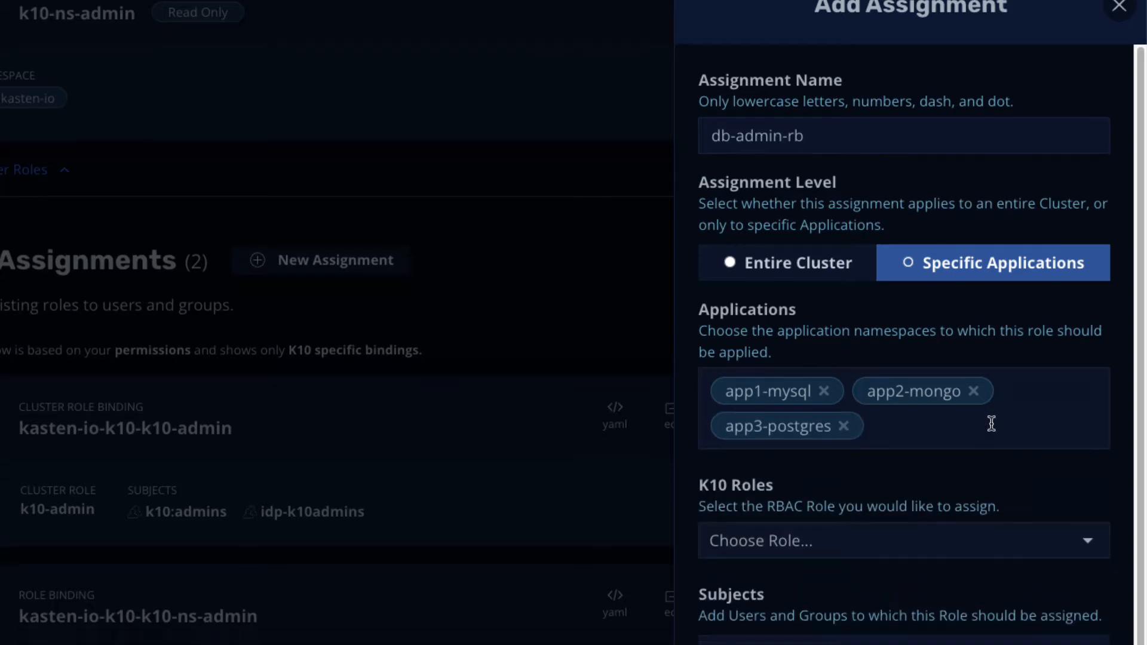
{"action": "scroll", "coordinate": [991, 247], "scroll_direction": "down", "scroll_amount": 1}
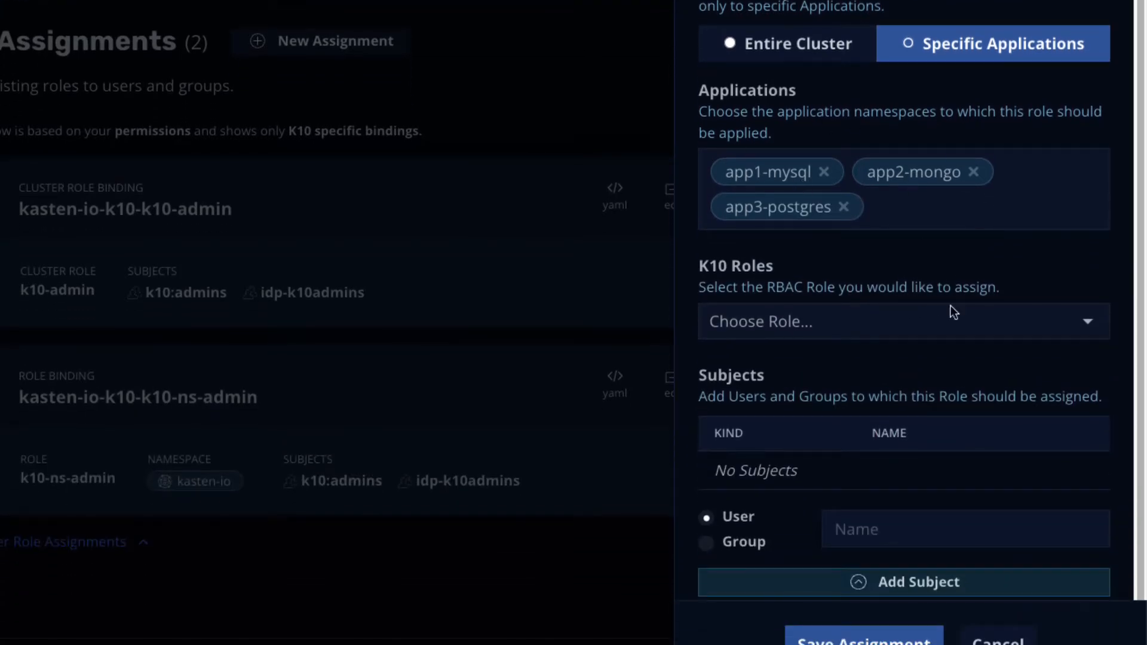
{"action": "left_click", "coordinate": [943, 326]}
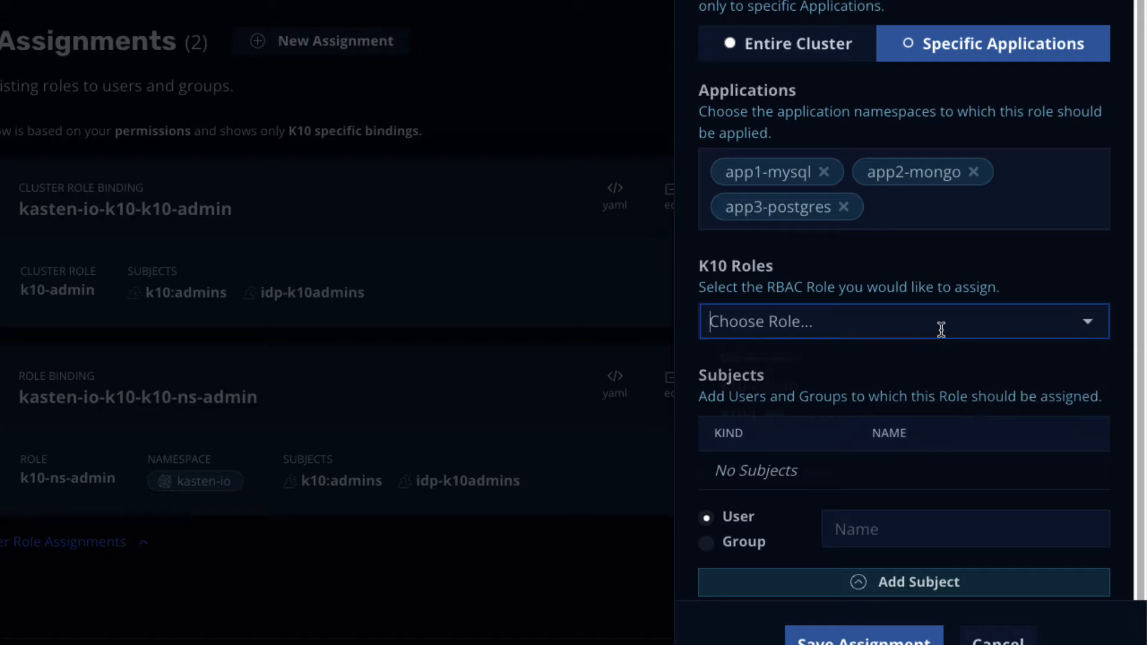
{"action": "left_click", "coordinate": [845, 365]}
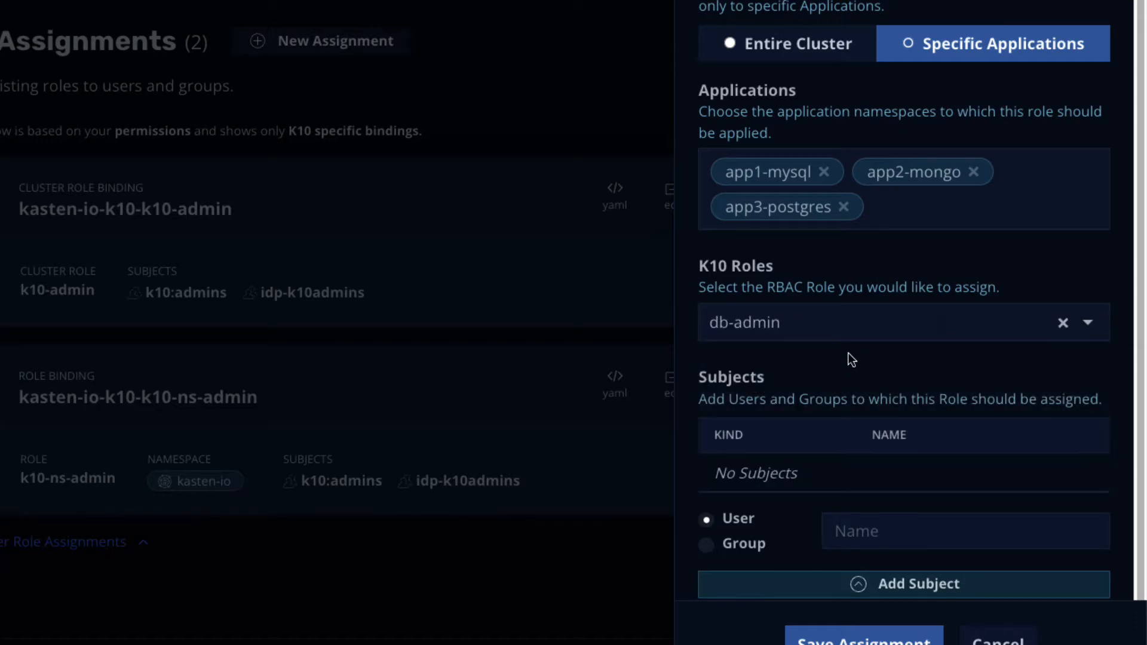
Add the group idp-dbadmins as the assignment's subject and save the assignment
{"action": "scroll", "coordinate": [877, 353], "scroll_direction": "down", "scroll_amount": 2}
{"action": "left_click", "coordinate": [754, 434]}
{"action": "left_click", "coordinate": [868, 420]}
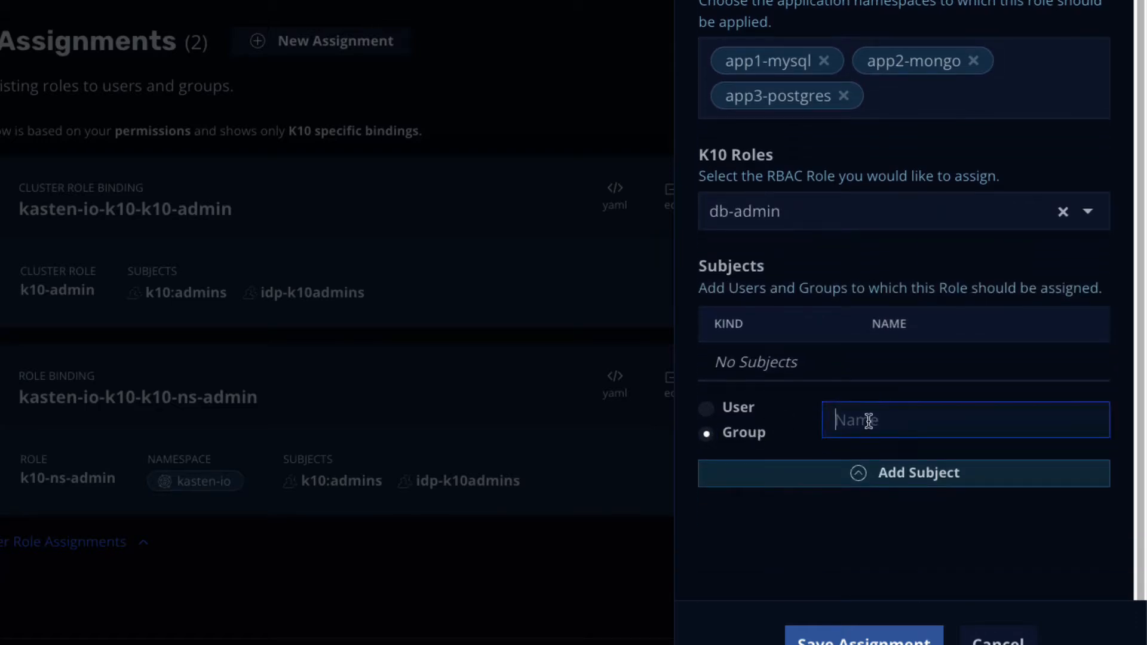
{"action": "type", "text": "idp-dbadmins"}
{"action": "left_click", "coordinate": [1038, 479]}
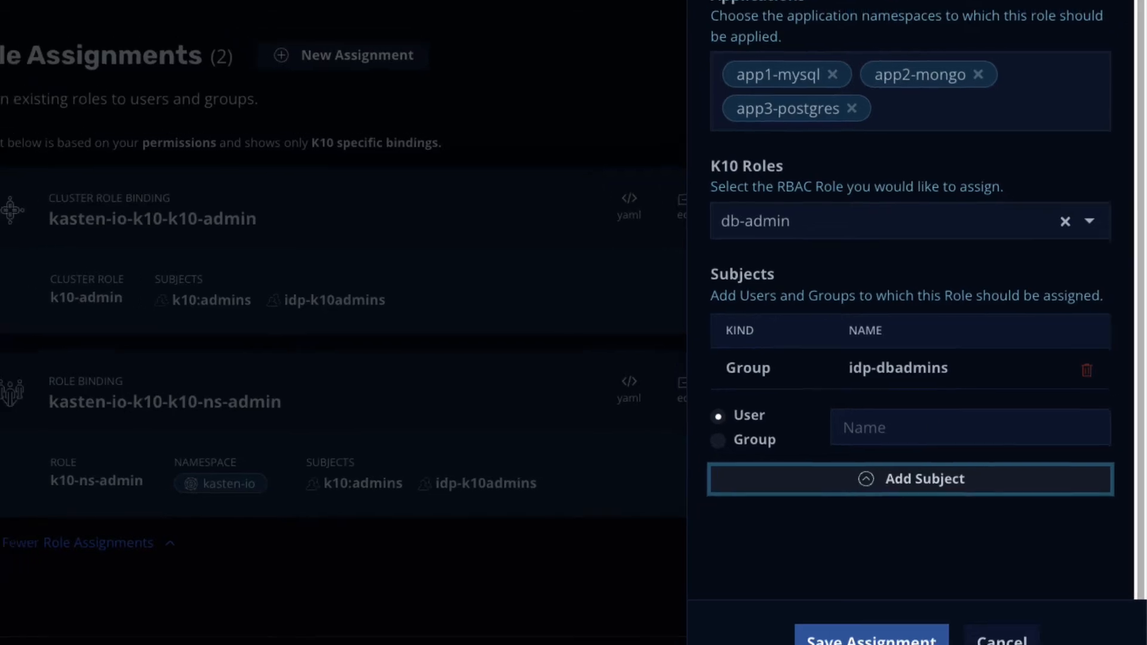
{"action": "left_click", "coordinate": [901, 640]}
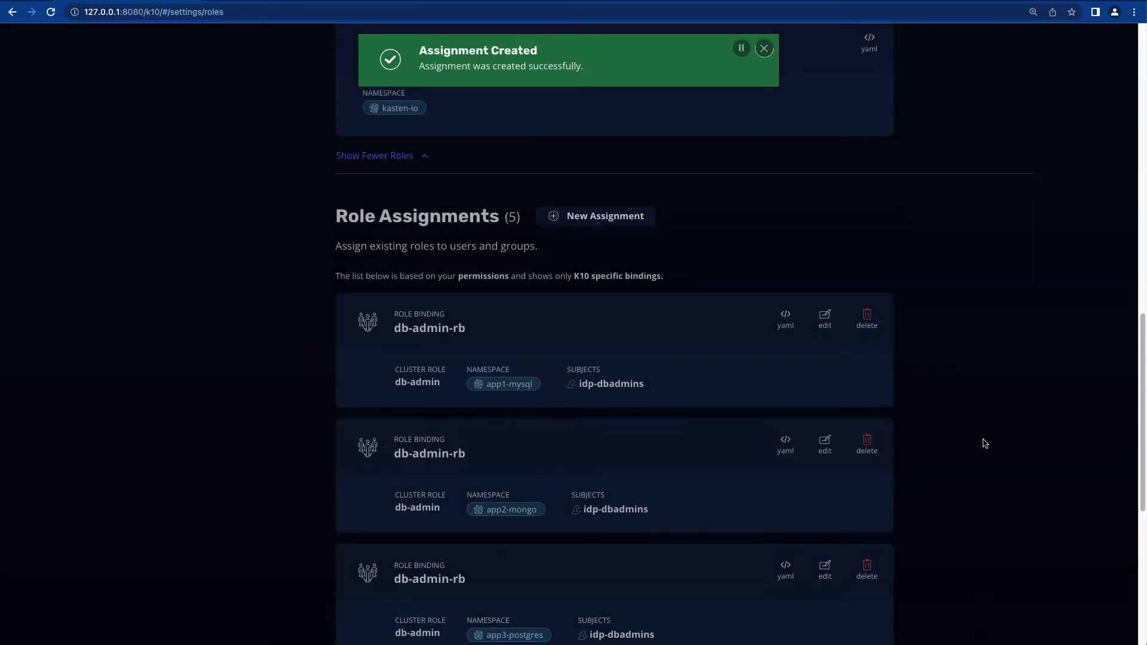
Start a new K10 role named dev
{"action": "scroll", "coordinate": [983, 448], "scroll_direction": "down", "scroll_amount": 2}
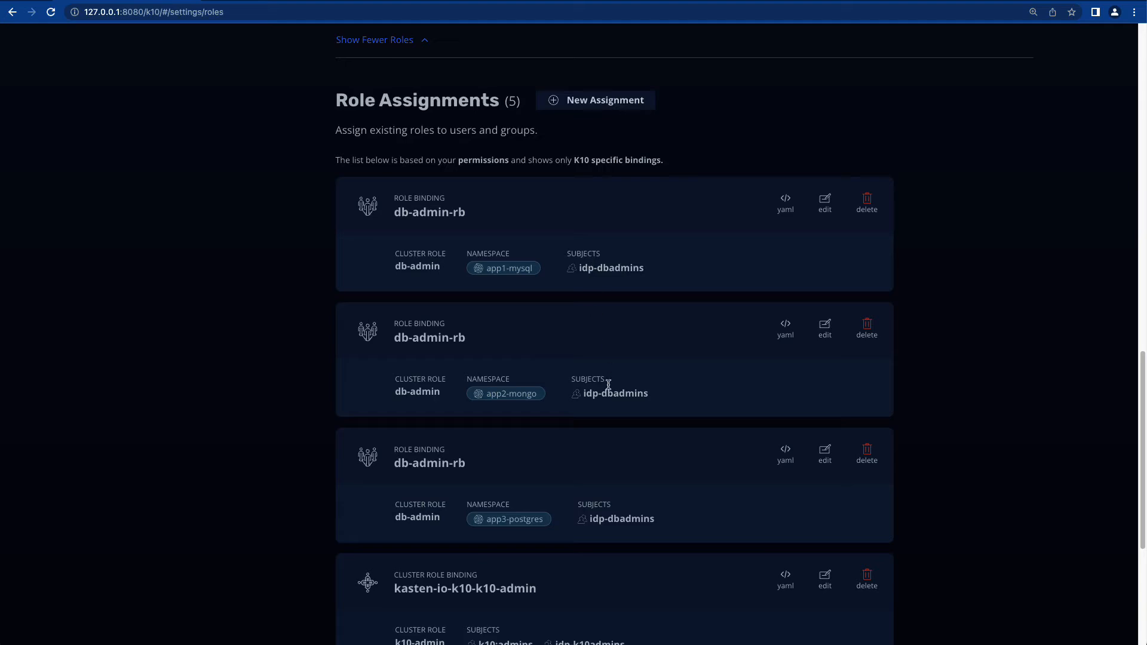
{"action": "scroll", "coordinate": [544, 380], "scroll_direction": "up", "scroll_amount": 9}
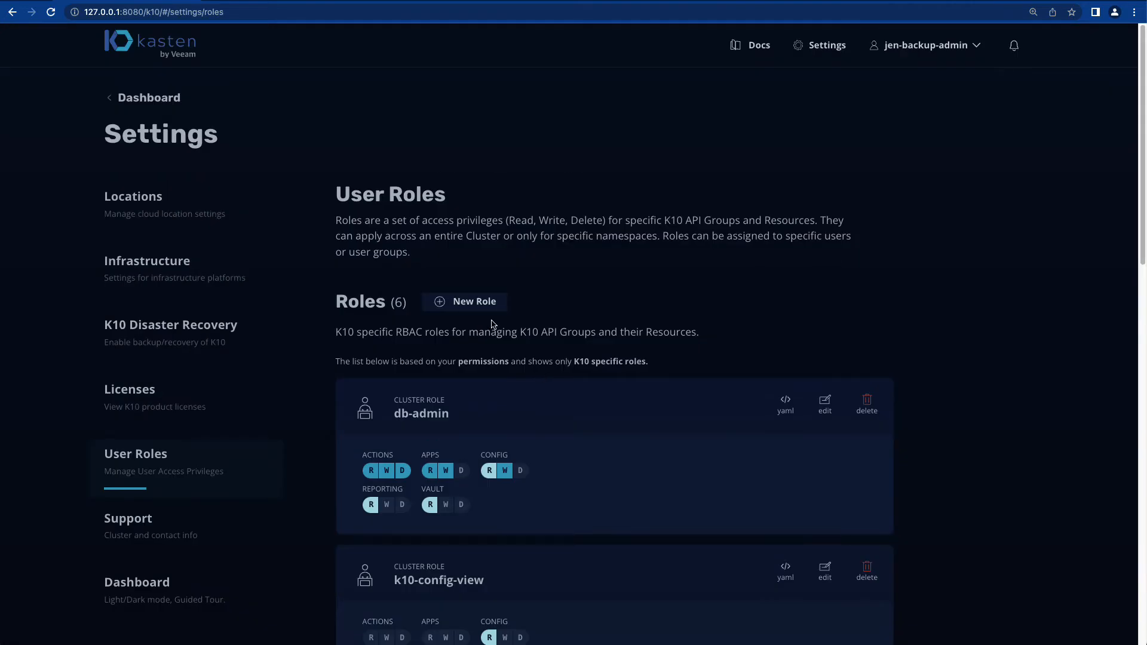
{"action": "left_click", "coordinate": [474, 301]}
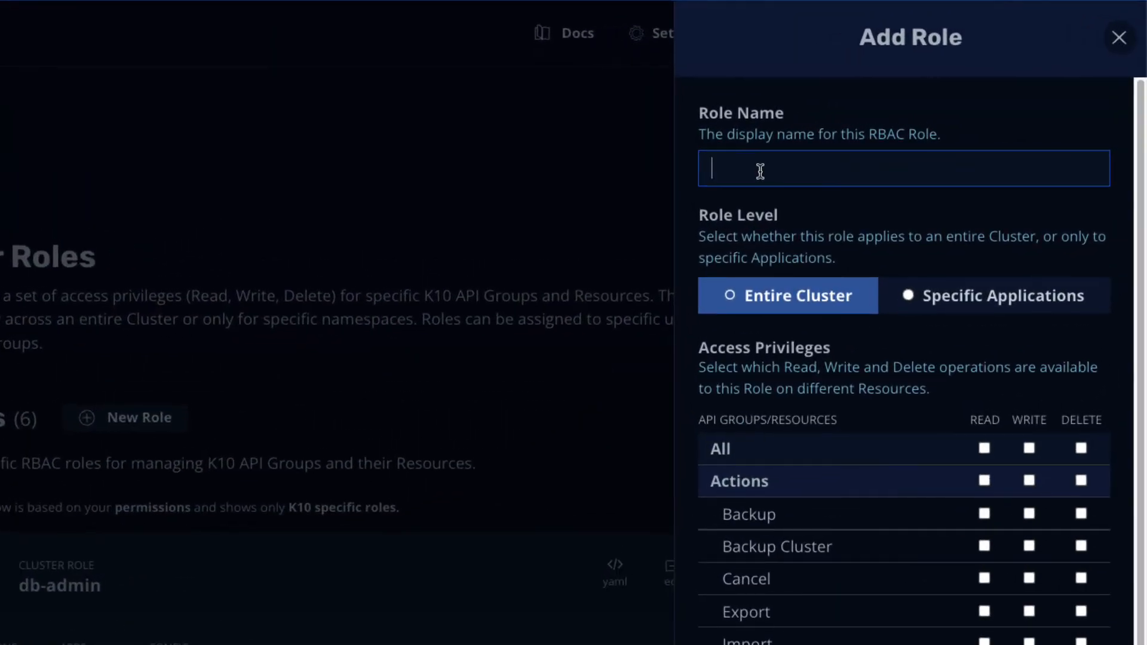
{"action": "type", "text": "dev"}
Grant the new role read access to Applications, read and write access to Policies, and read access to Profiles
{"action": "scroll", "coordinate": [938, 456], "scroll_direction": "down", "scroll_amount": 4}
{"action": "scroll", "coordinate": [923, 457], "scroll_direction": "down", "scroll_amount": 2}
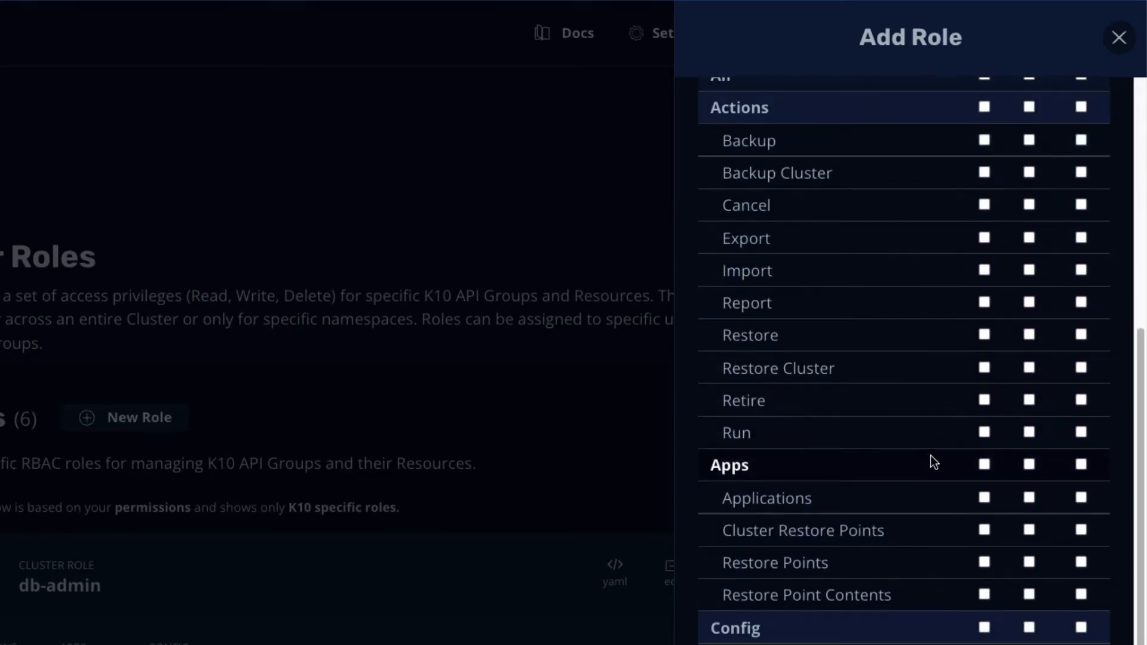
{"action": "left_click", "coordinate": [985, 466]}
{"action": "scroll", "coordinate": [1003, 358], "scroll_direction": "down", "scroll_amount": 5}
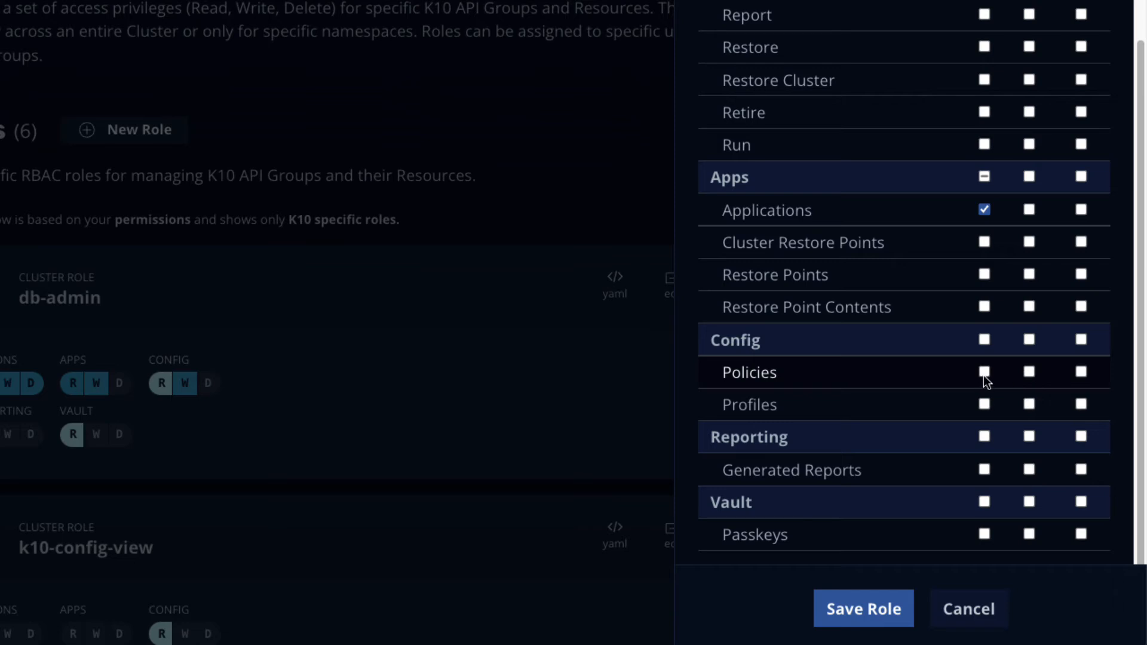
{"action": "left_click", "coordinate": [1029, 373]}
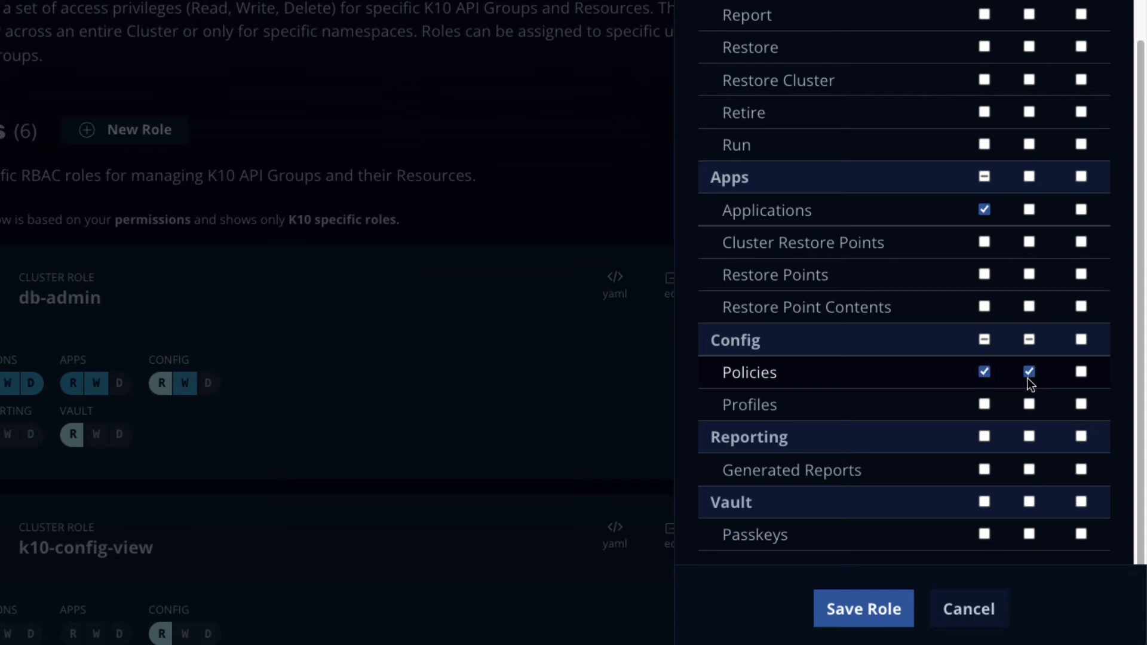
{"action": "left_click", "coordinate": [985, 405]}
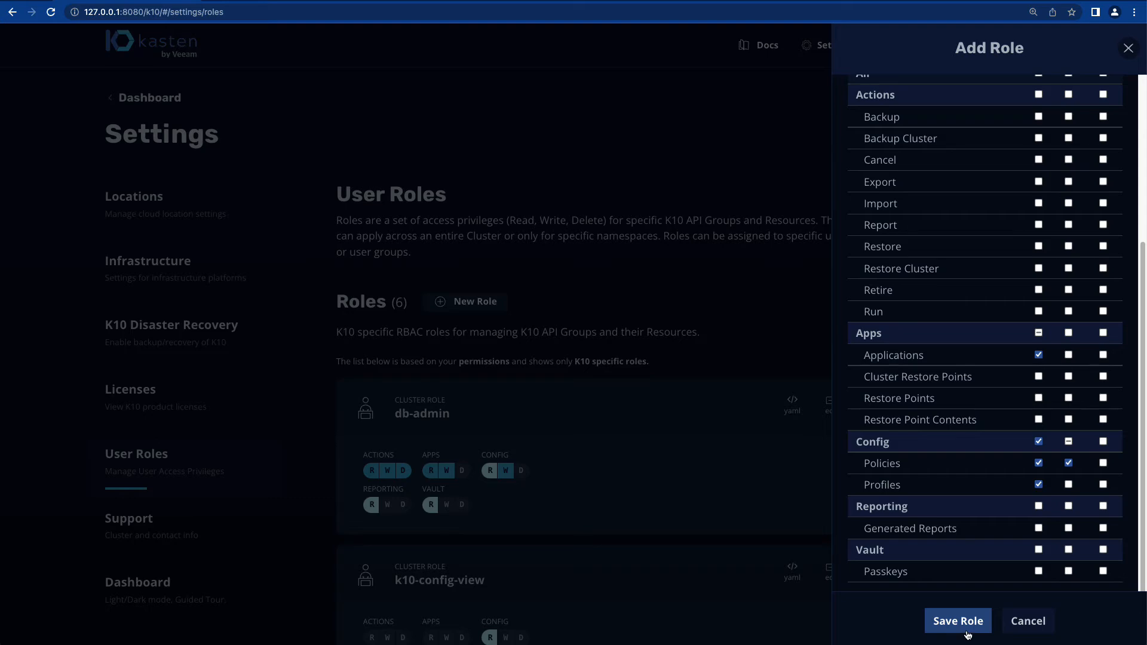
Save the new dev role and start a new role assignment named dev-crb
{"action": "left_click", "coordinate": [958, 622]}
{"action": "scroll", "coordinate": [729, 417], "scroll_direction": "down", "scroll_amount": 15}
{"action": "scroll", "coordinate": [735, 420], "scroll_direction": "up", "scroll_amount": 4}
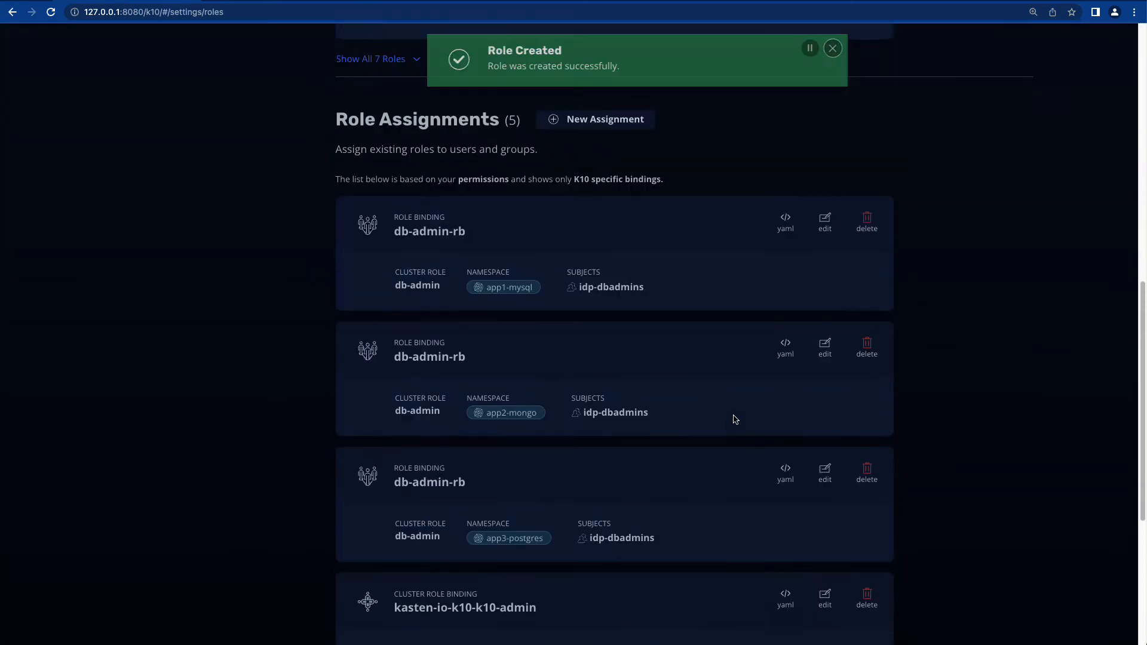
{"action": "left_click", "coordinate": [600, 119]}
{"action": "type", "text": "dev-"}
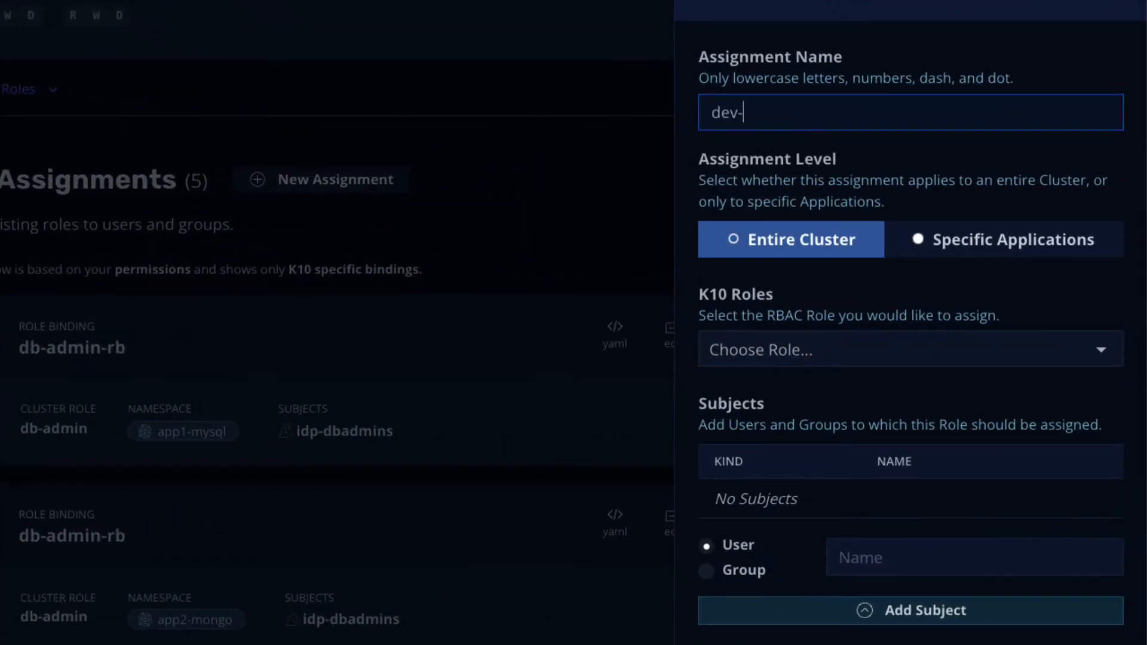
{"action": "type", "text": "crb"}
Apply the assignment to the entire cluster and choose dev as its K10 role
{"action": "left_click", "coordinate": [797, 254]}
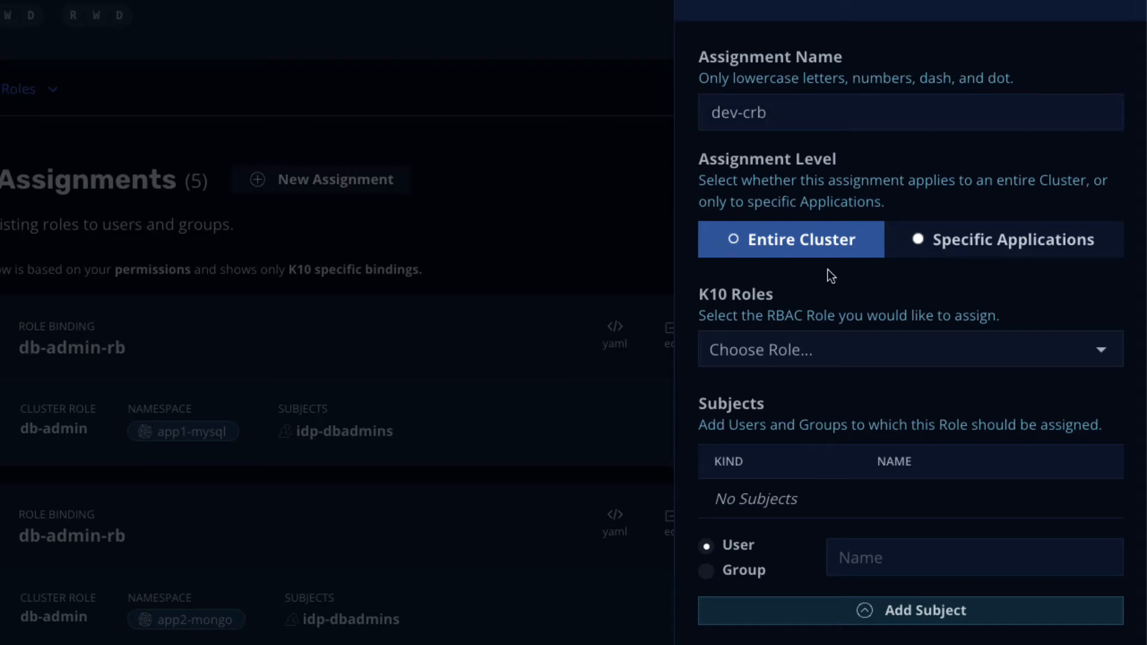
{"action": "left_click", "coordinate": [867, 350]}
{"action": "left_click", "coordinate": [830, 422]}
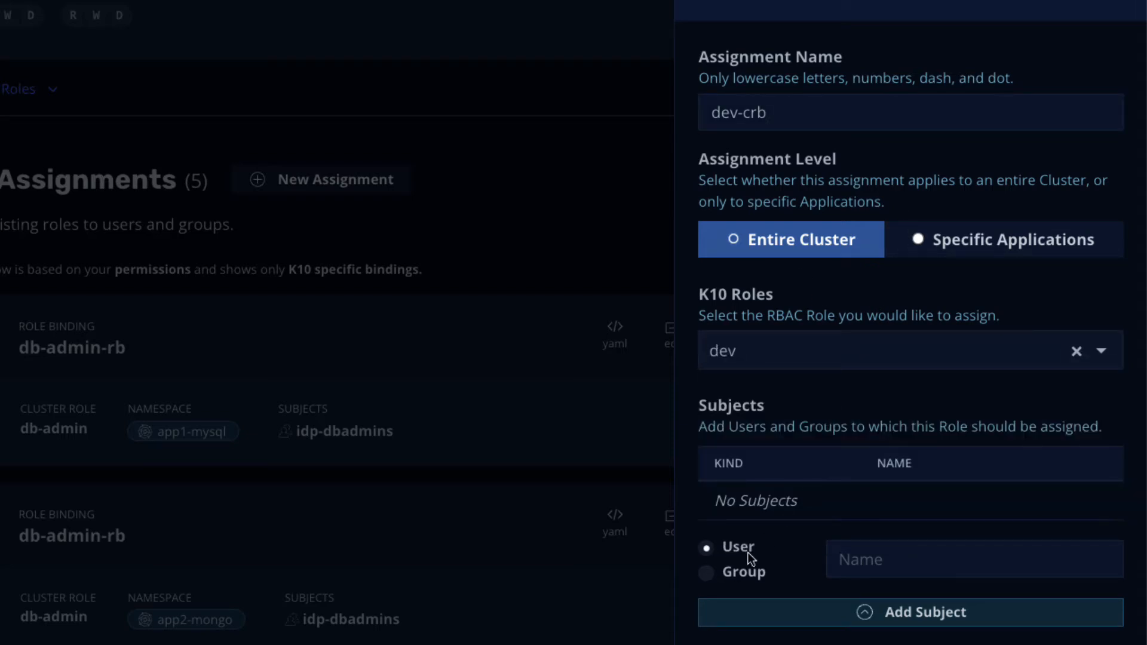
Add the group idp-devusers as the assignment's subject and save the assignment
{"action": "left_click", "coordinate": [739, 576]}
{"action": "left_click", "coordinate": [913, 552]}
{"action": "type", "text": "idp-devusers"}
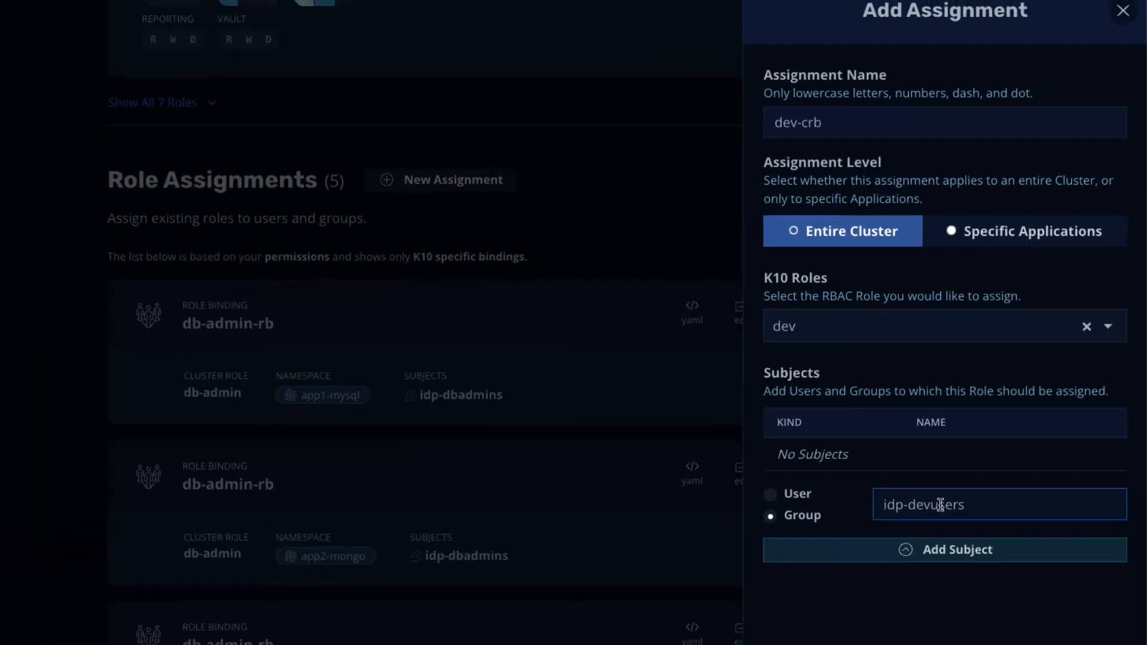
{"action": "left_click", "coordinate": [947, 549]}
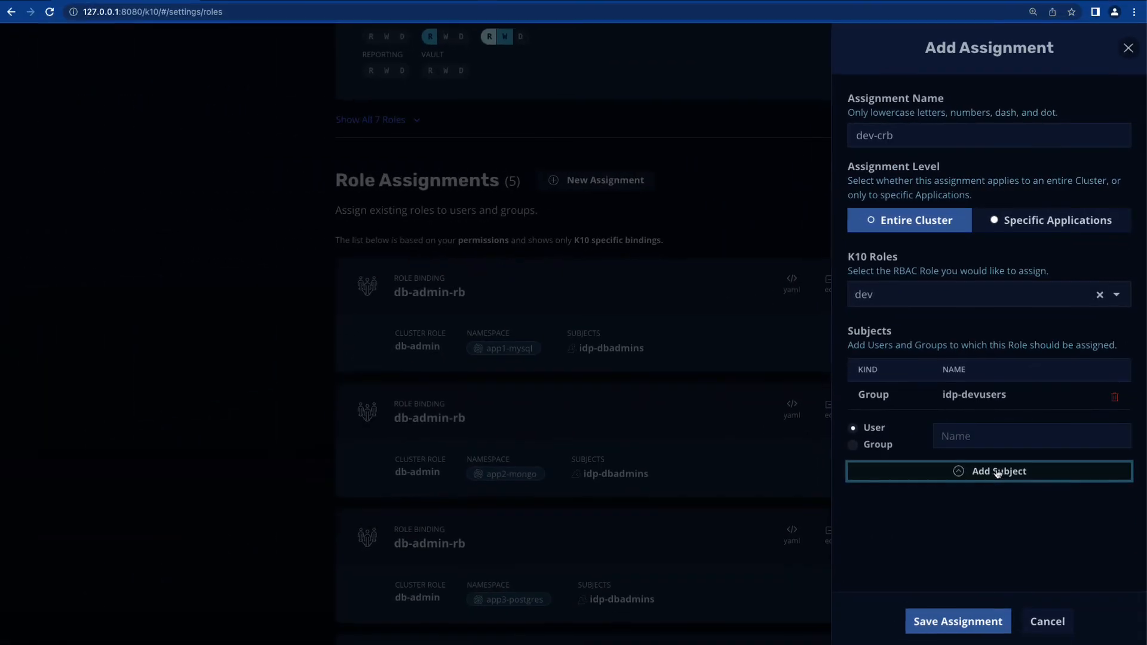
{"action": "left_click", "coordinate": [976, 622]}
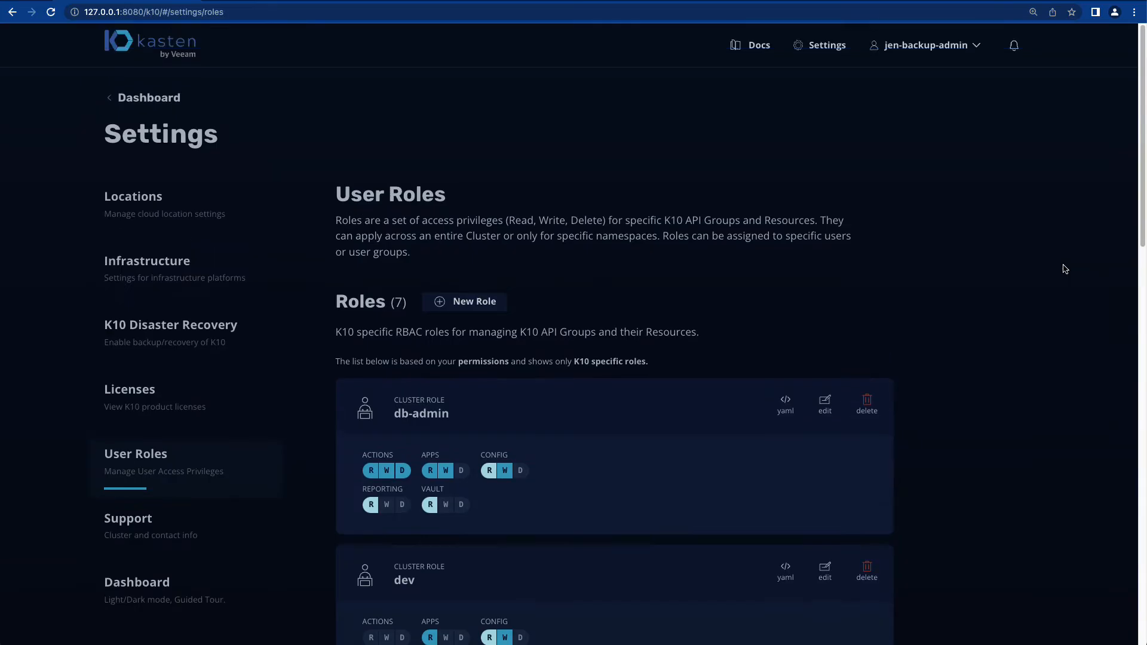
Log out of the backup administrator account and sign in with the database administrator account
{"action": "left_click", "coordinate": [935, 44]}
{"action": "left_click", "coordinate": [942, 91]}
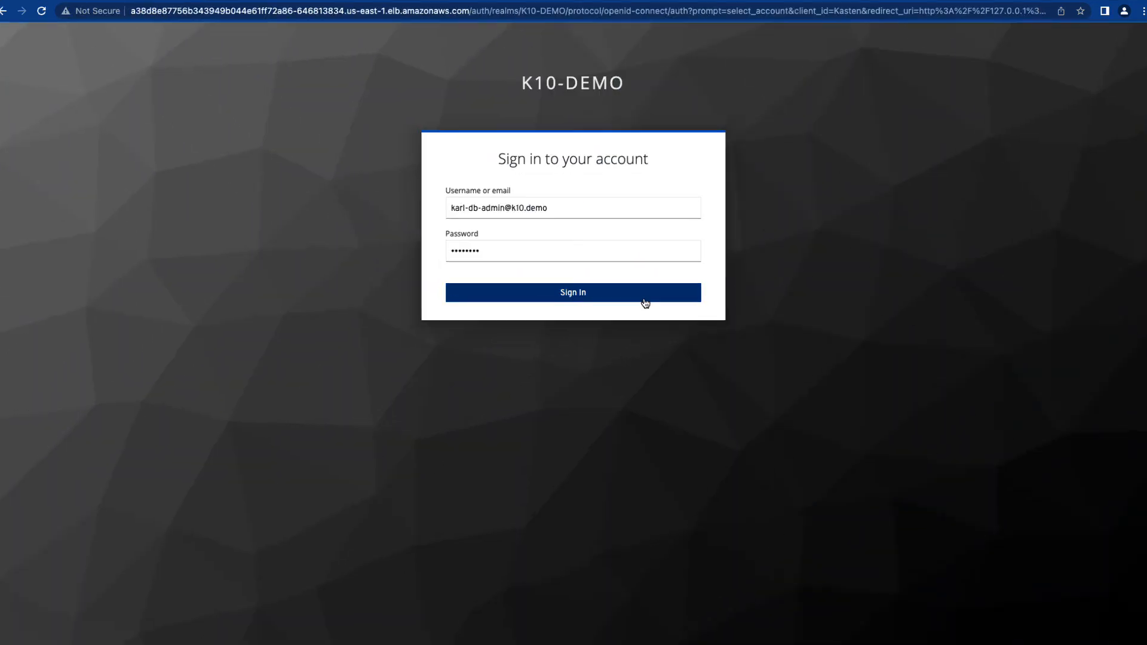
{"action": "left_click", "coordinate": [645, 292]}
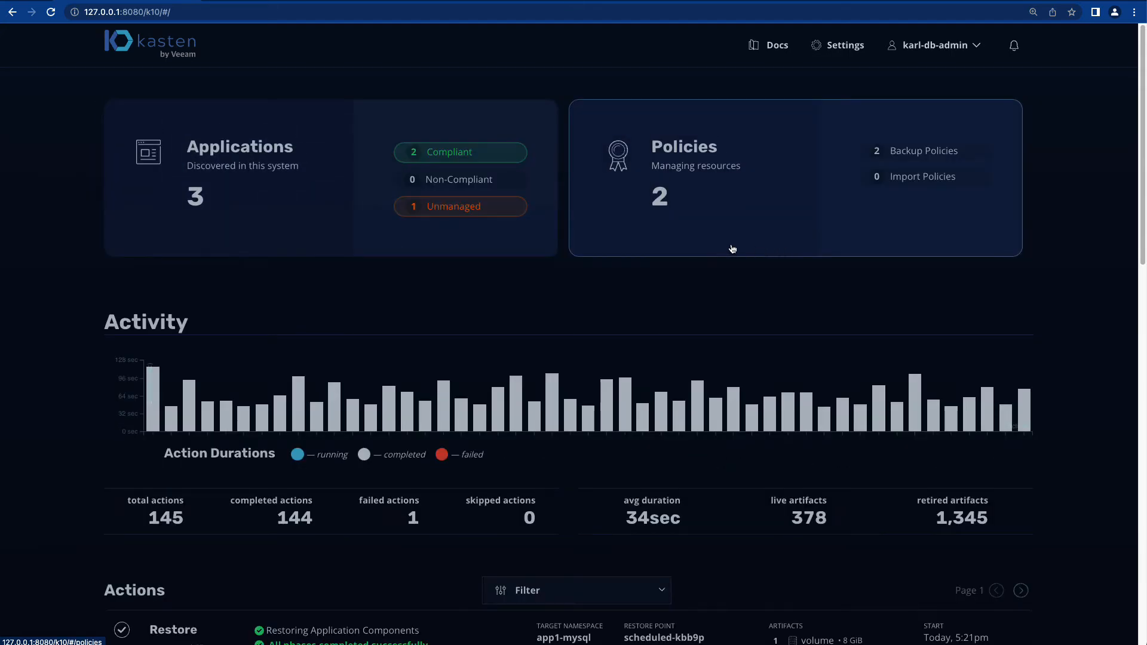
Pause the scheduled runs of the app2-mongo-backup policy
{"action": "left_click", "coordinate": [734, 248]}
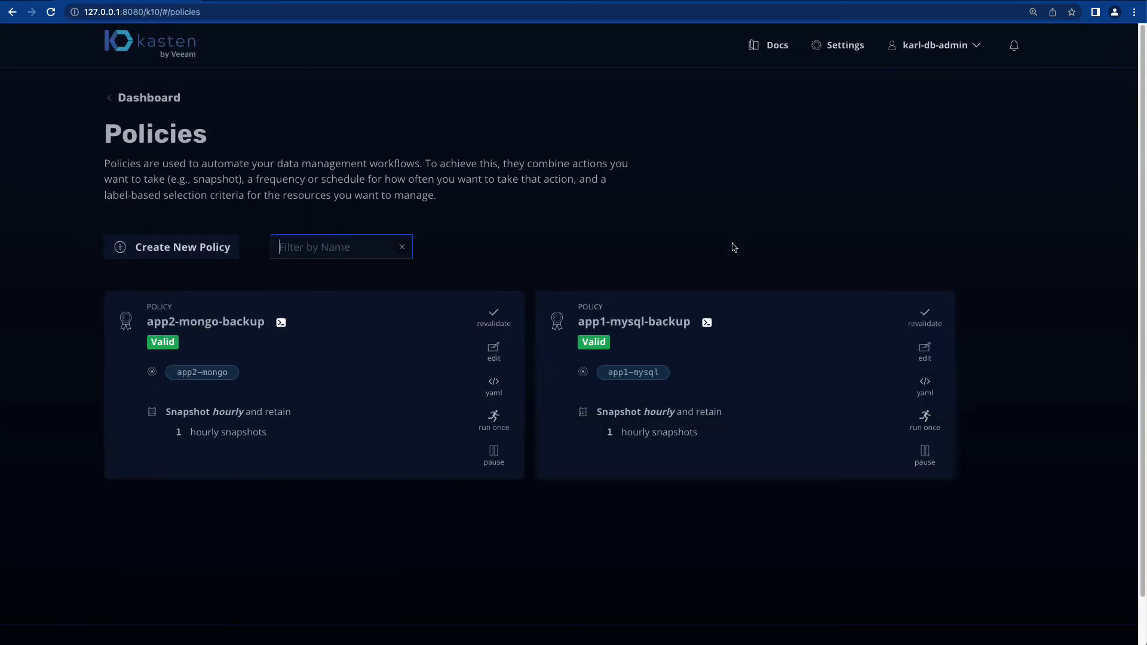
{"action": "left_click", "coordinate": [499, 464]}
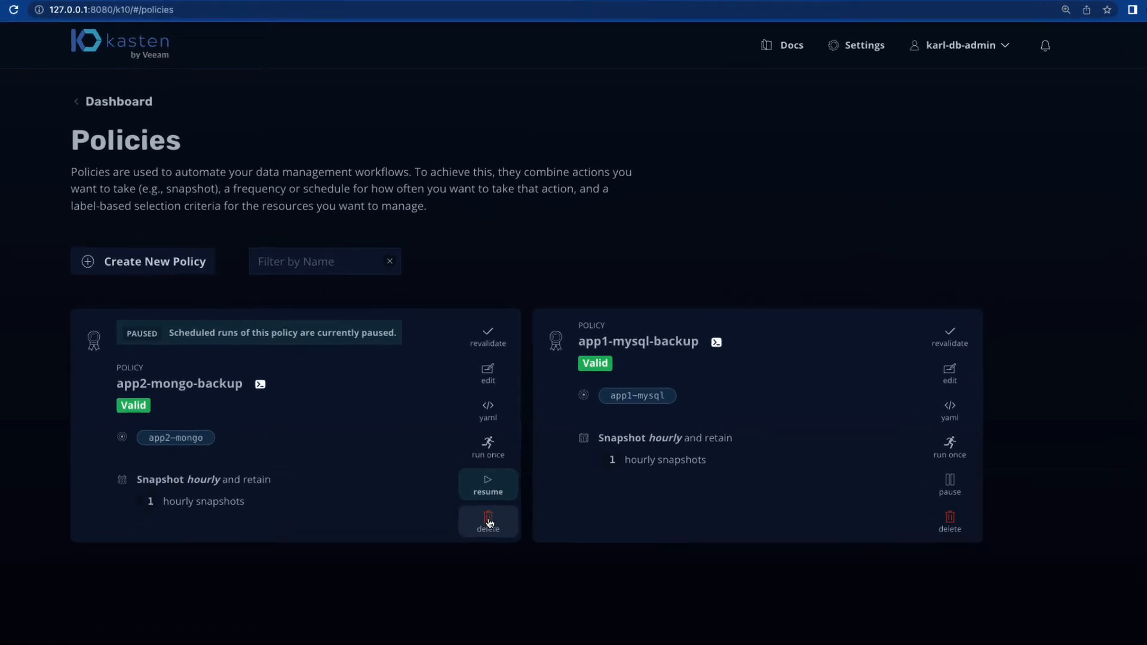
Try to delete the app2-mongo-backup policy and resume its scheduled runs
{"action": "left_click", "coordinate": [493, 490]}
{"action": "left_click", "coordinate": [523, 545]}
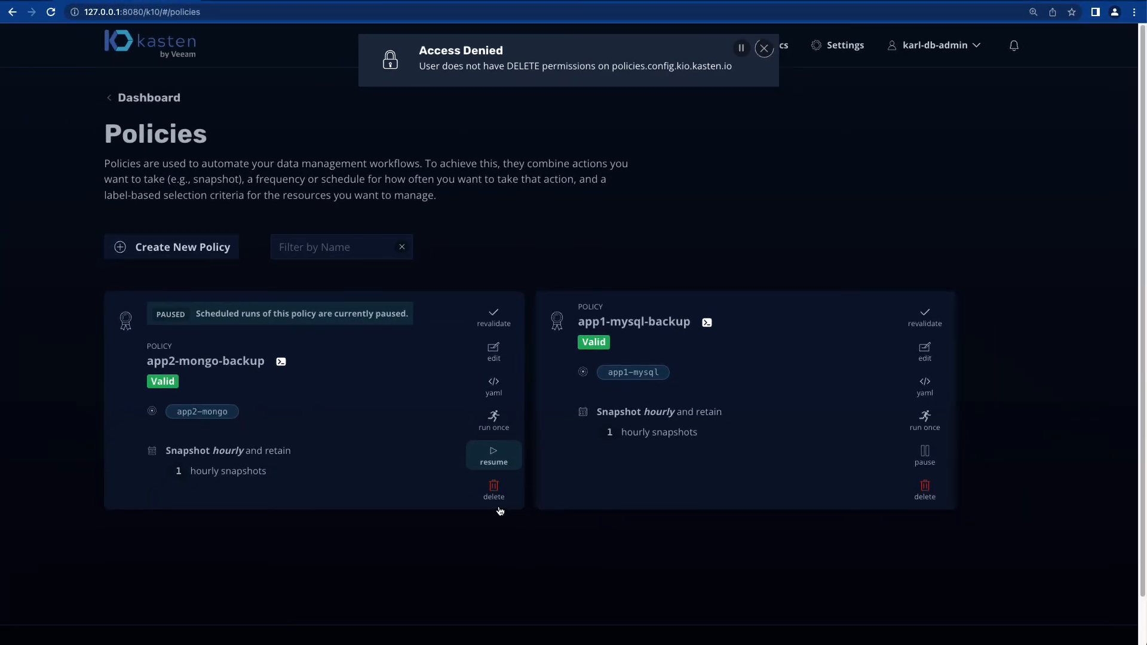
{"action": "left_click", "coordinate": [500, 456]}
Restore the app1-mysql application from its app1-mysql-backup restore point of today at 4:57pm, keeping the default restore settings and all artifacts
{"action": "left_click", "coordinate": [170, 100]}
{"action": "left_click", "coordinate": [396, 177]}
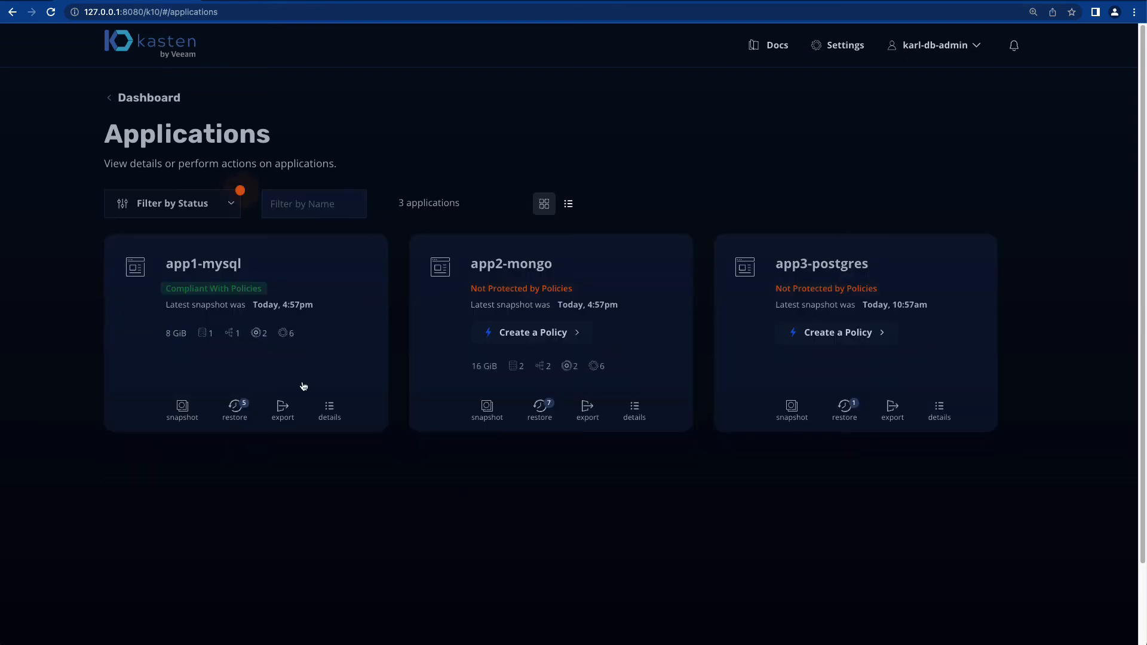
{"action": "left_click", "coordinate": [235, 412]}
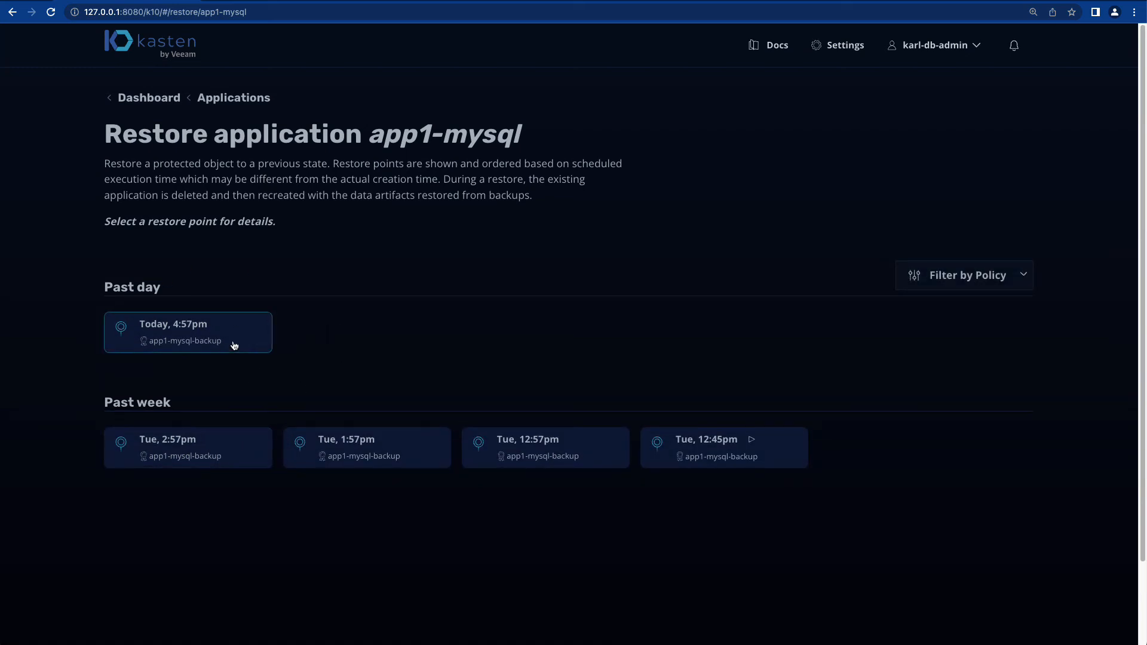
{"action": "left_click", "coordinate": [234, 346]}
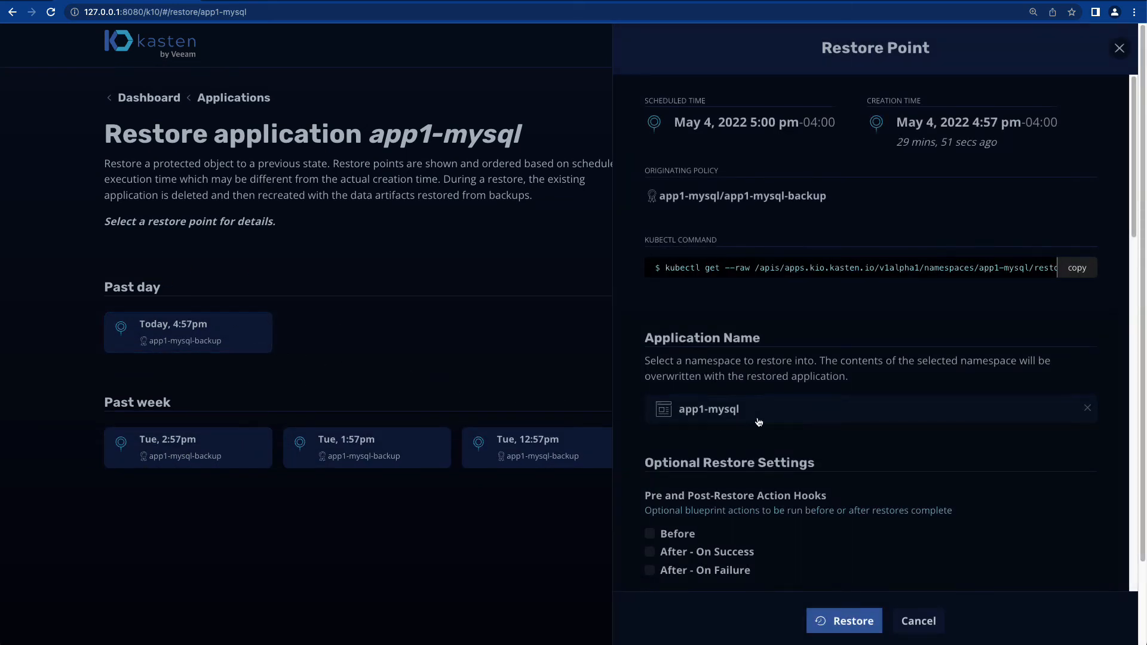
{"action": "scroll", "coordinate": [846, 318], "scroll_direction": "down", "scroll_amount": 9}
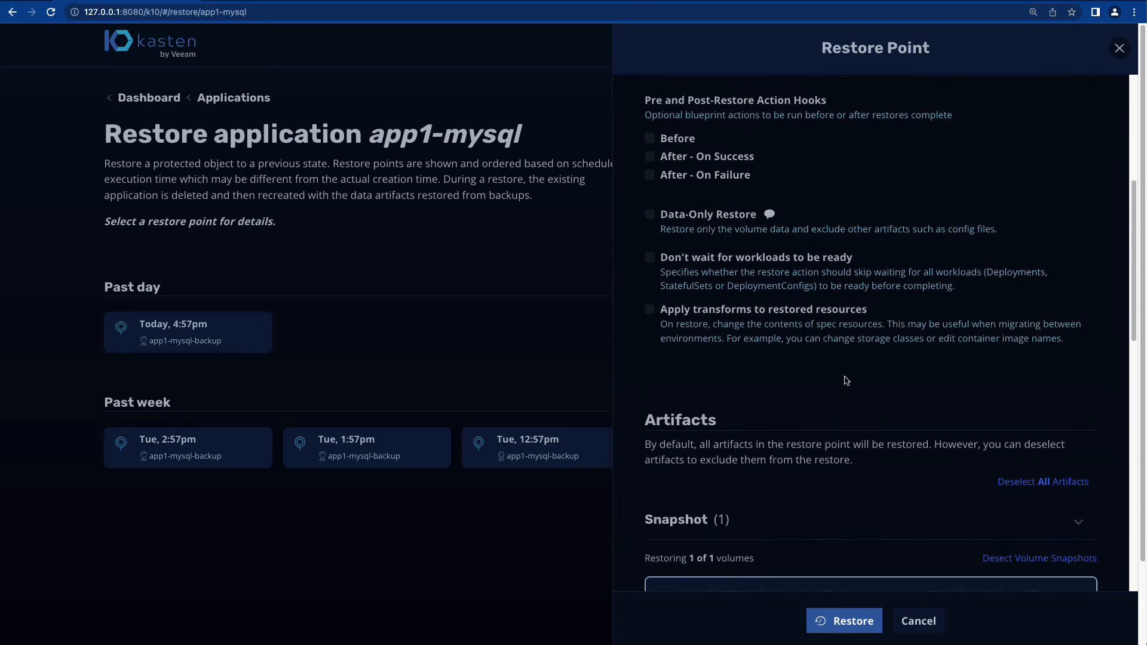
{"action": "scroll", "coordinate": [857, 470], "scroll_direction": "down", "scroll_amount": 4}
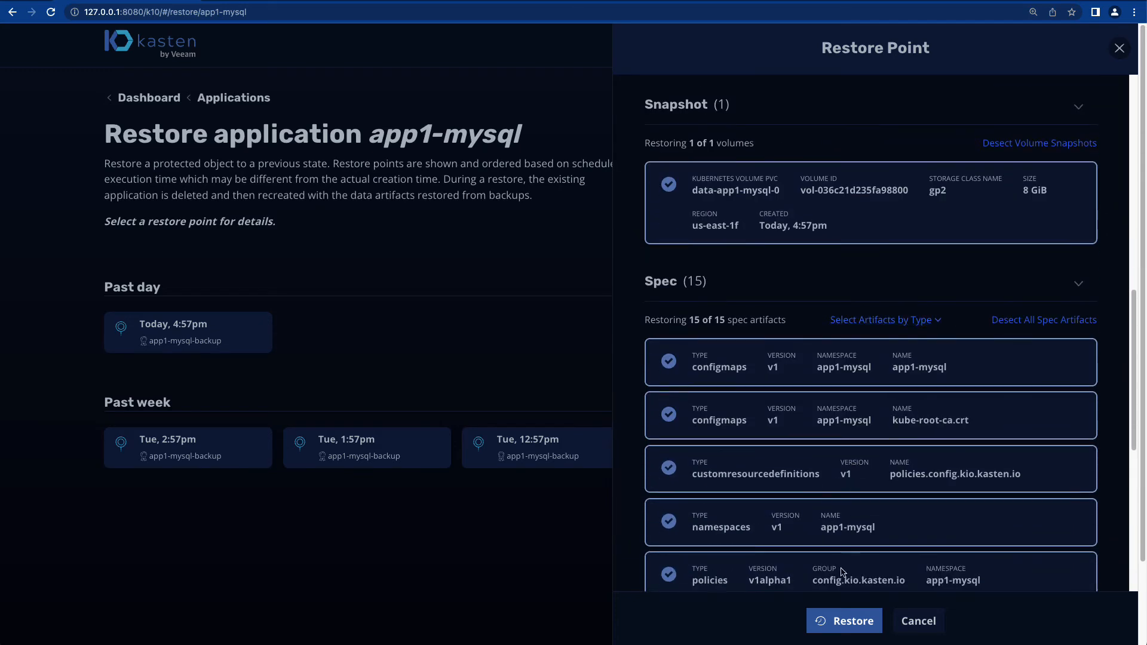
{"action": "left_click", "coordinate": [839, 624]}
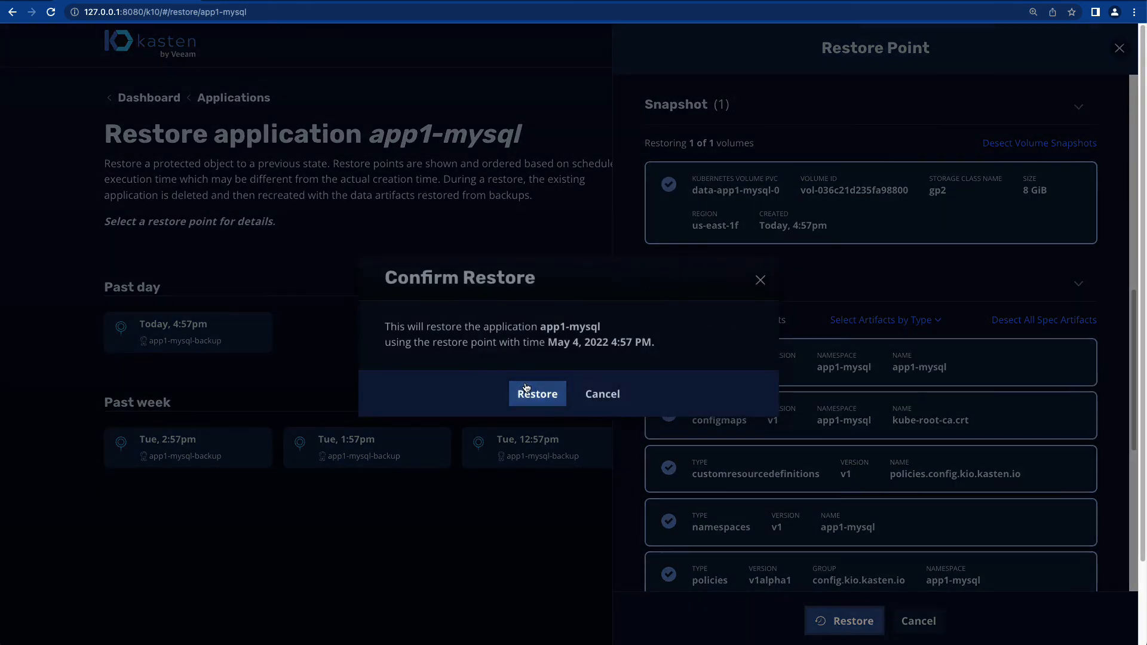
{"action": "left_click", "coordinate": [530, 391]}
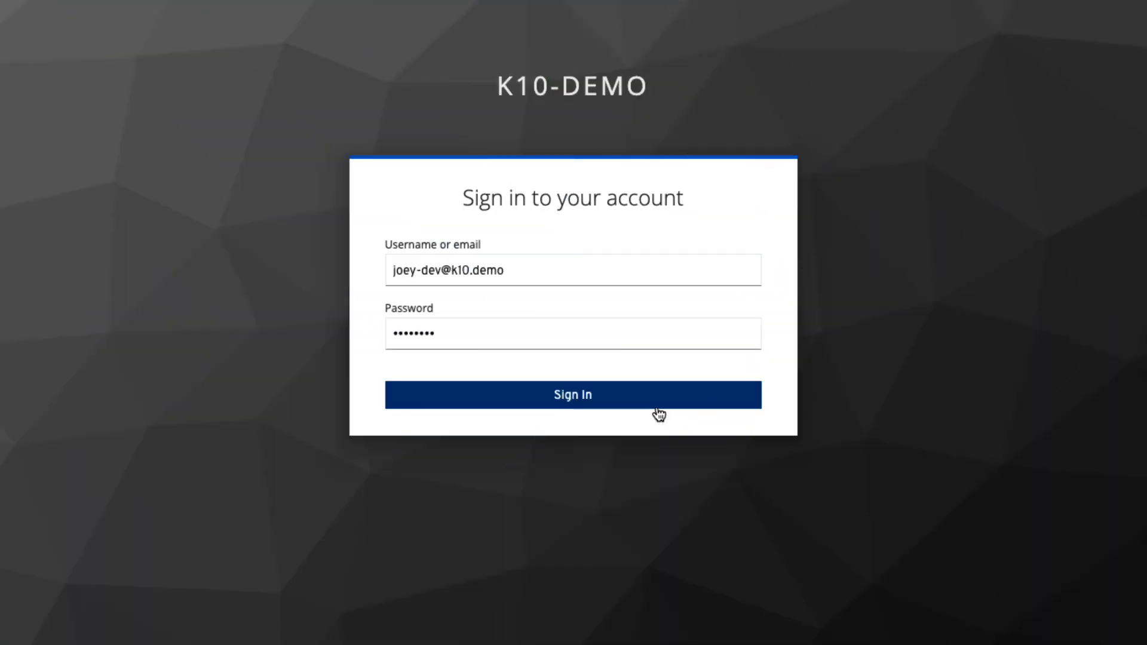
Sign in with the developer account and try to view the restore points of app1-mysql
{"action": "left_click", "coordinate": [656, 405]}
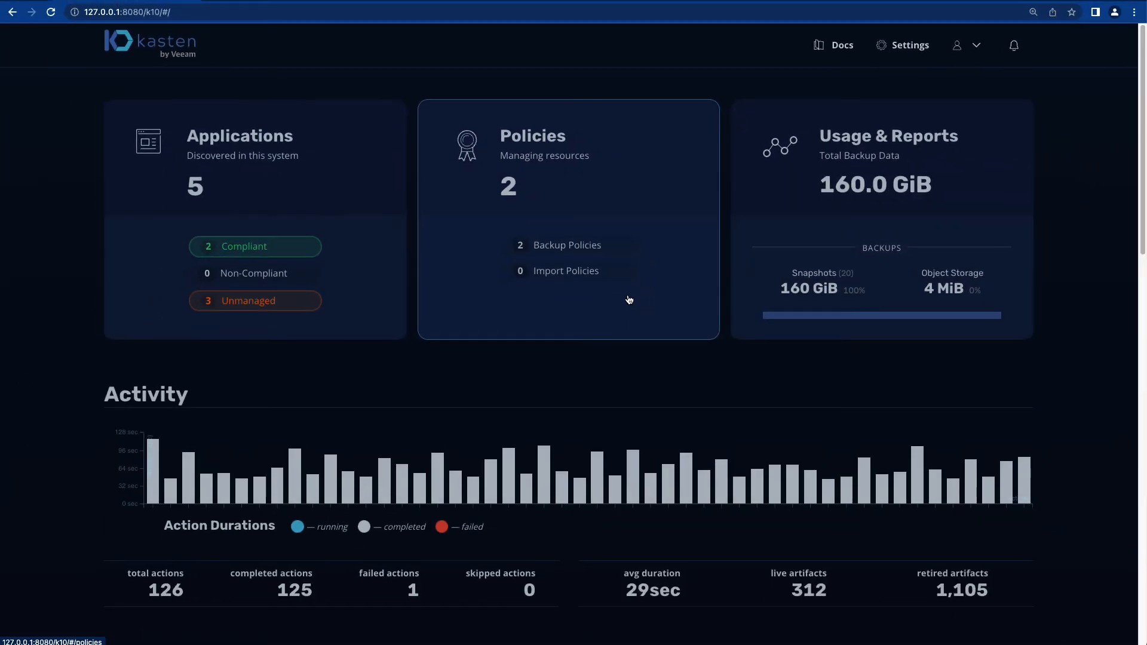
{"action": "left_click", "coordinate": [316, 202]}
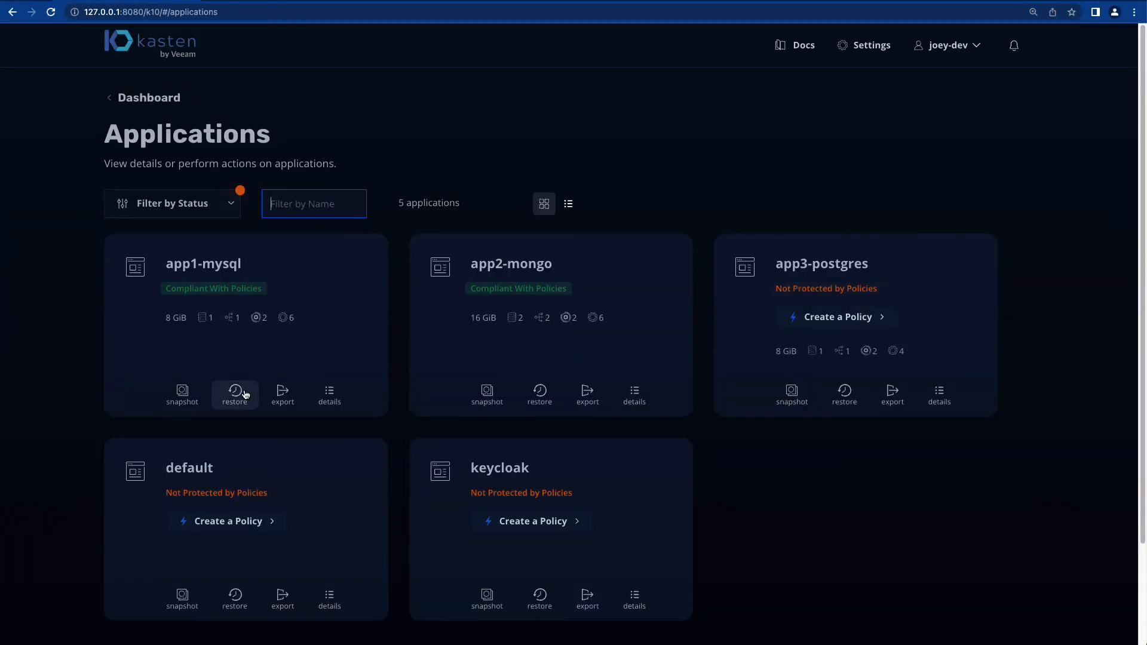
{"action": "left_click", "coordinate": [243, 393]}
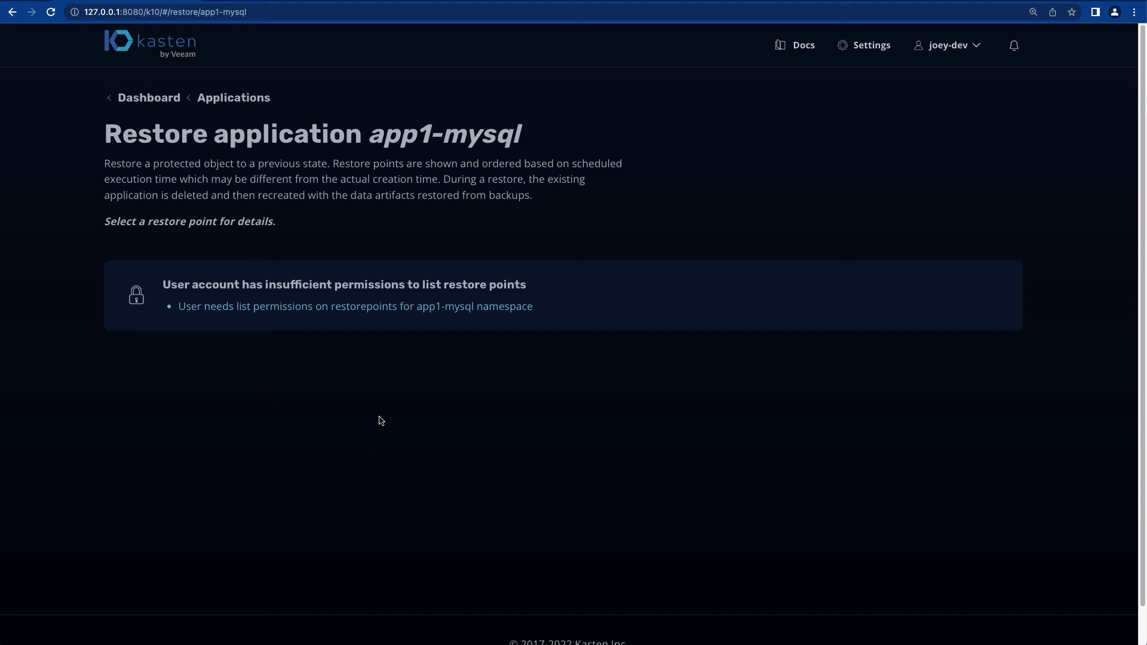
Start a snapshot policy for the app3-postgres application with a daily backup frequency
{"action": "left_click", "coordinate": [259, 104]}
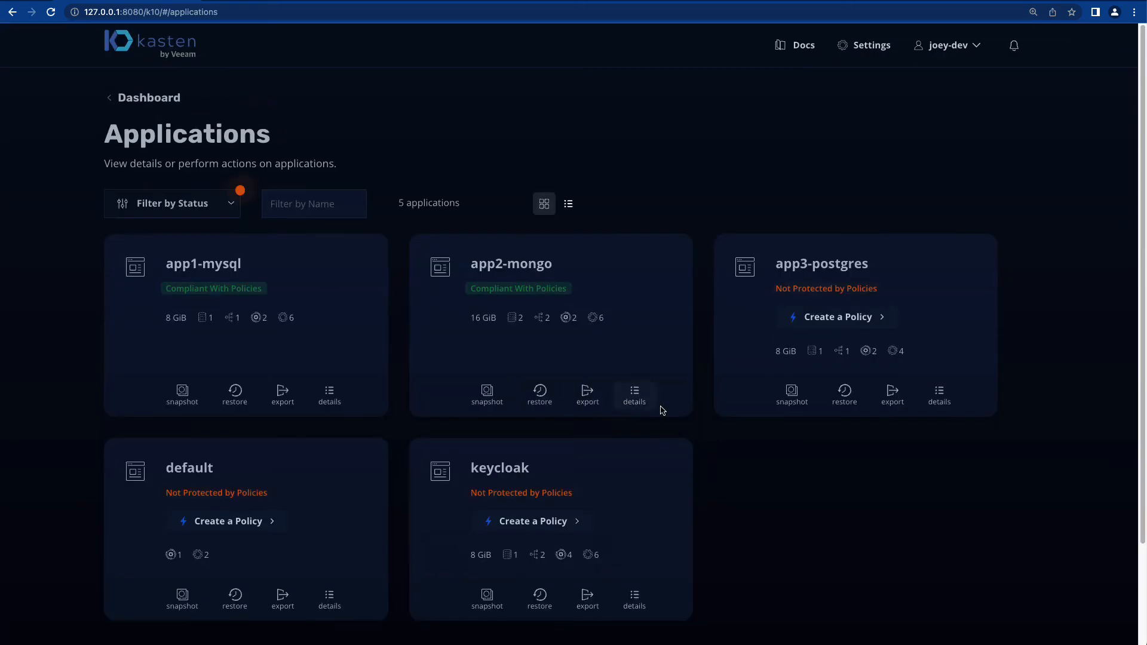
{"action": "left_click", "coordinate": [871, 322]}
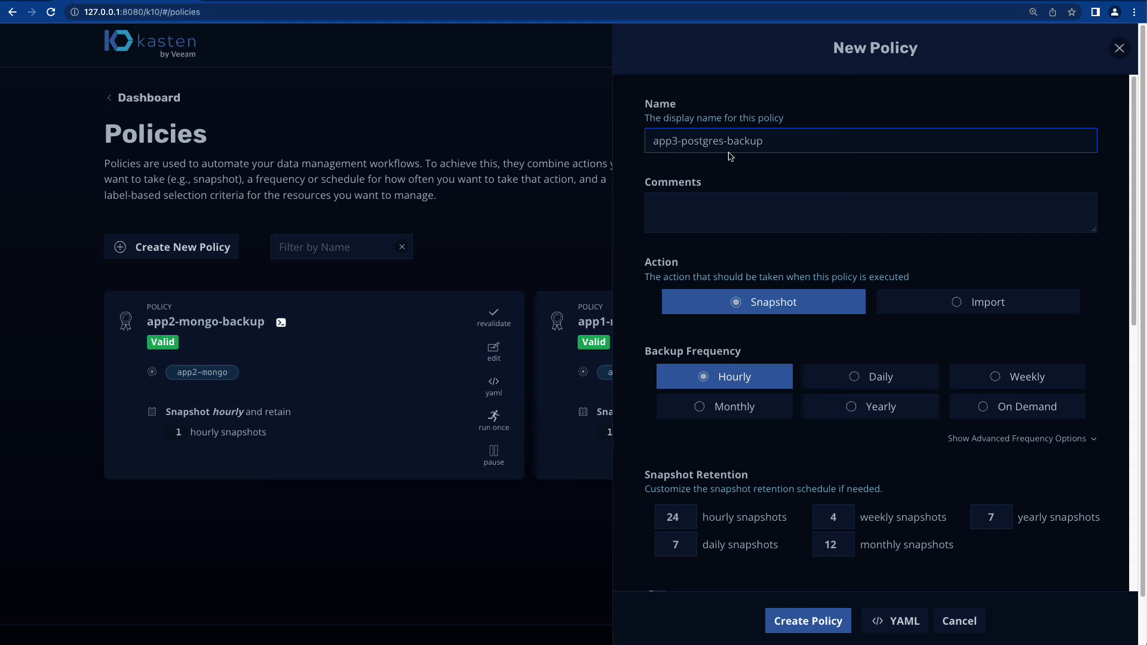
{"action": "left_click", "coordinate": [855, 384]}
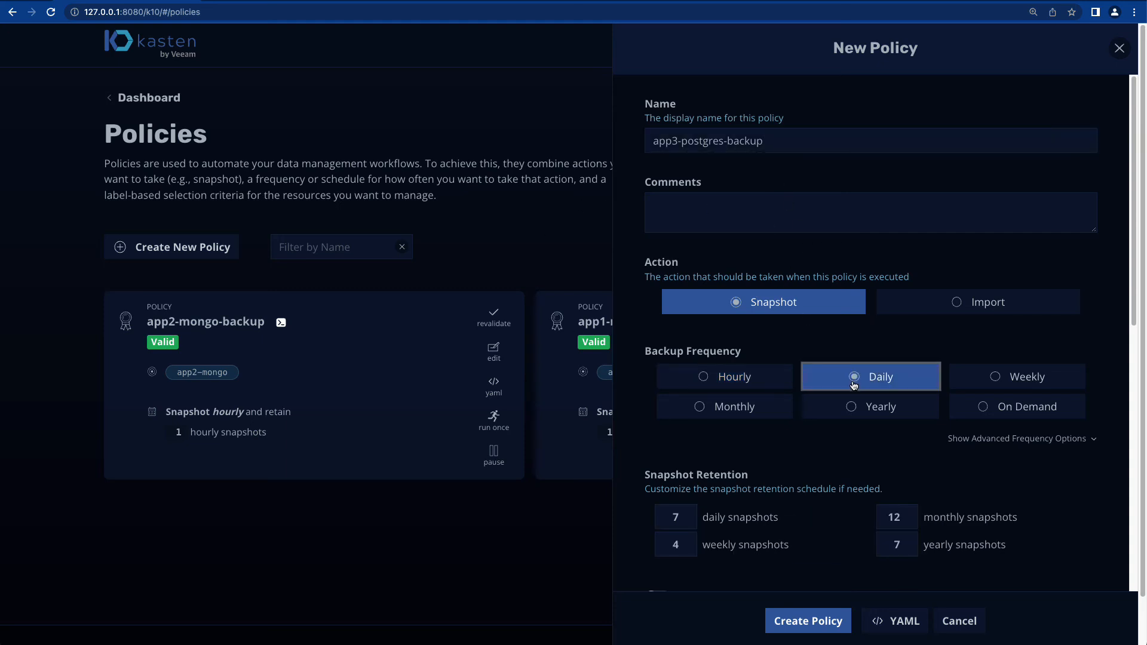
Enable backups via snapshot exports to the aws-s3-rbac-demo-bucket location profile and view the policy's YAML
{"action": "scroll", "coordinate": [837, 429], "scroll_direction": "down", "scroll_amount": 5}
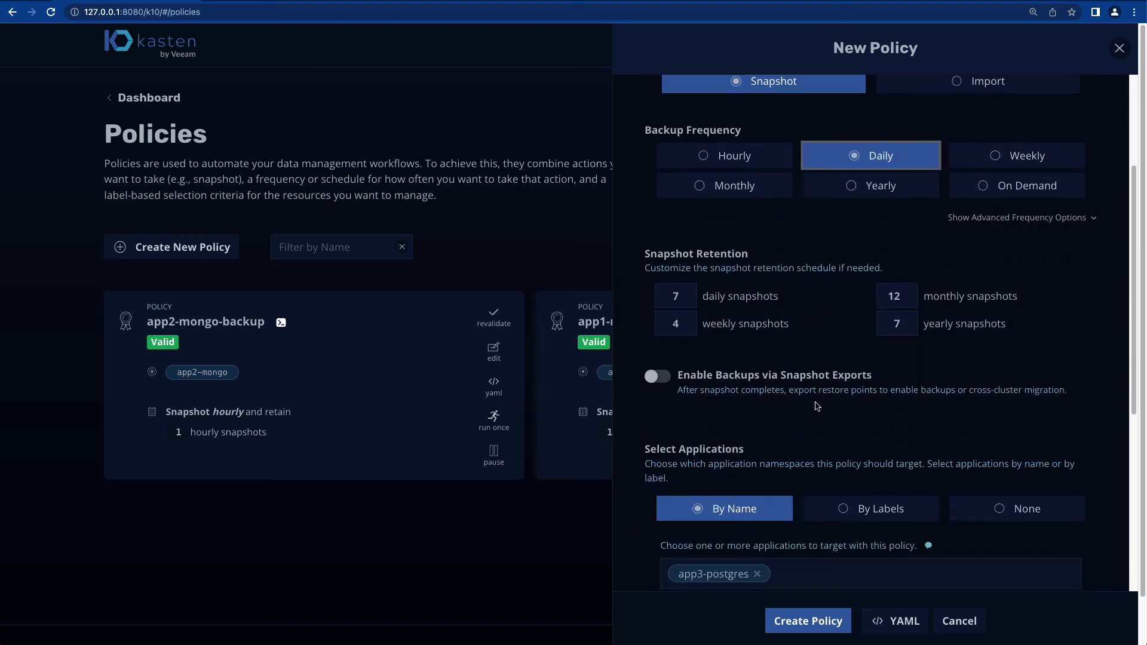
{"action": "left_click", "coordinate": [673, 368]}
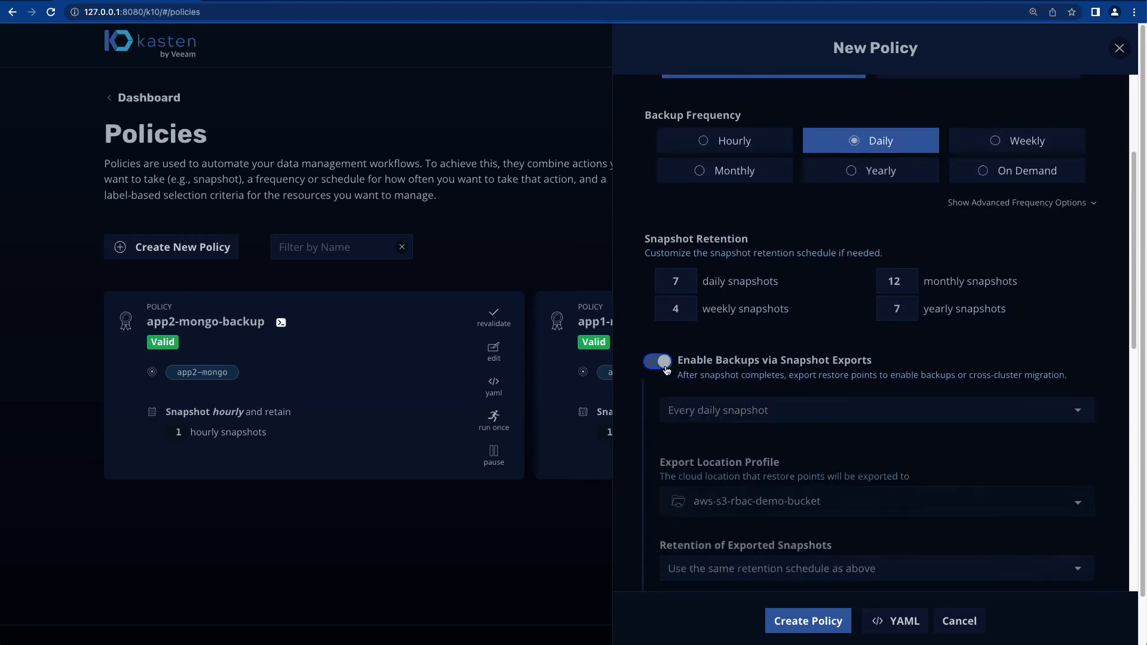
{"action": "left_click", "coordinate": [818, 506]}
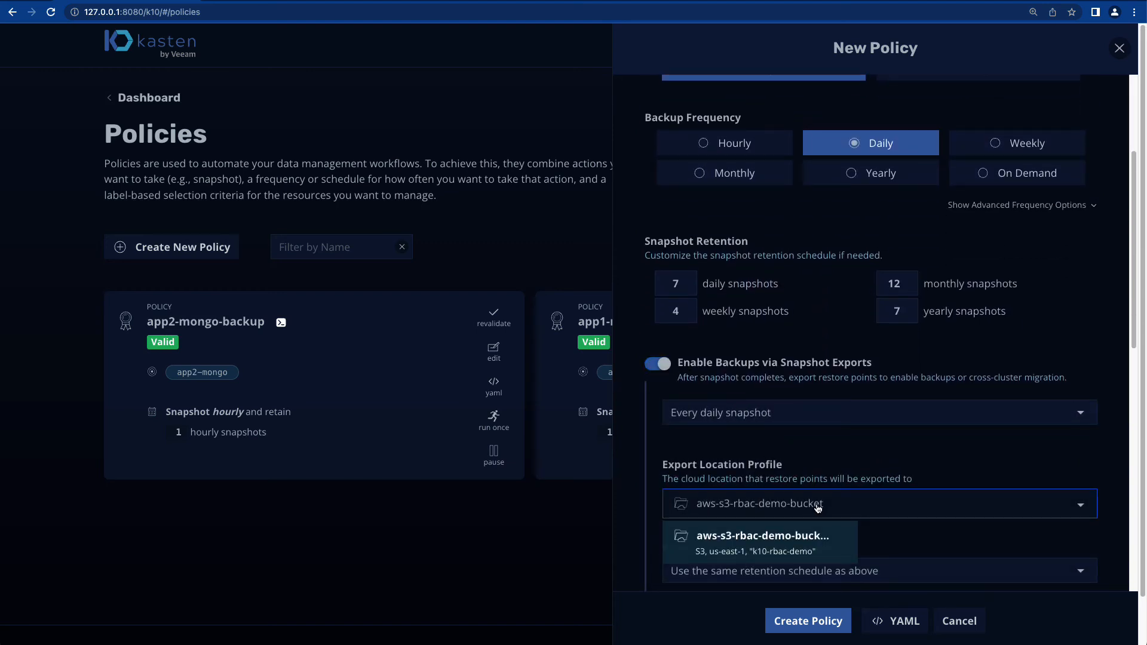
{"action": "left_click", "coordinate": [777, 512]}
{"action": "scroll", "coordinate": [793, 443], "scroll_direction": "down", "scroll_amount": 5}
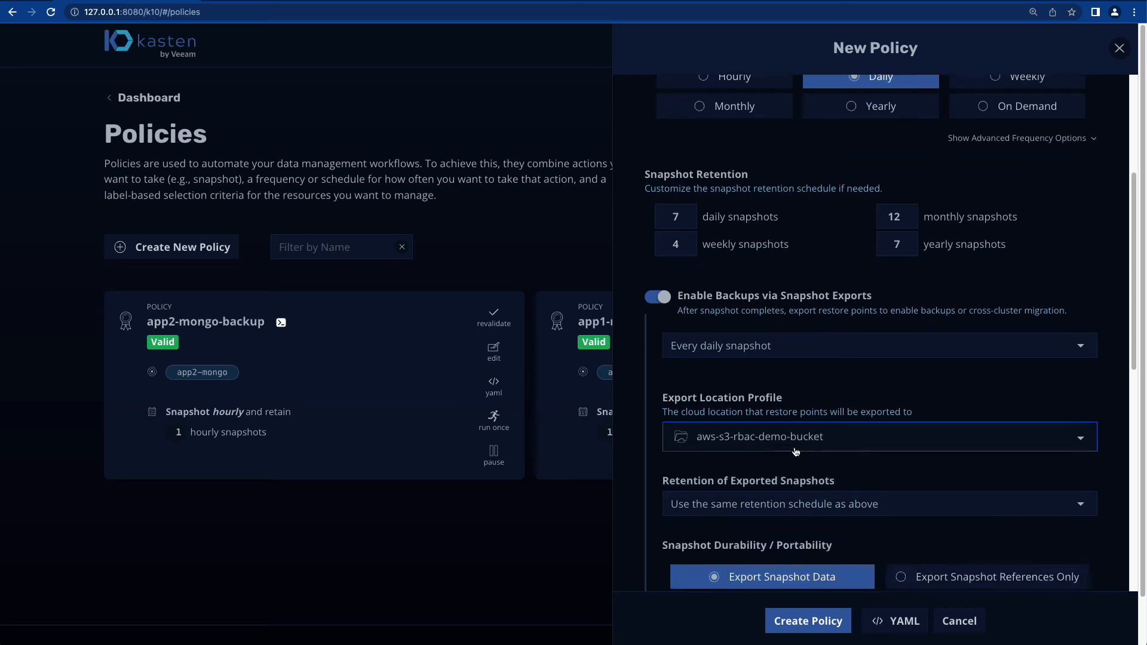
{"action": "left_click", "coordinate": [890, 620]}
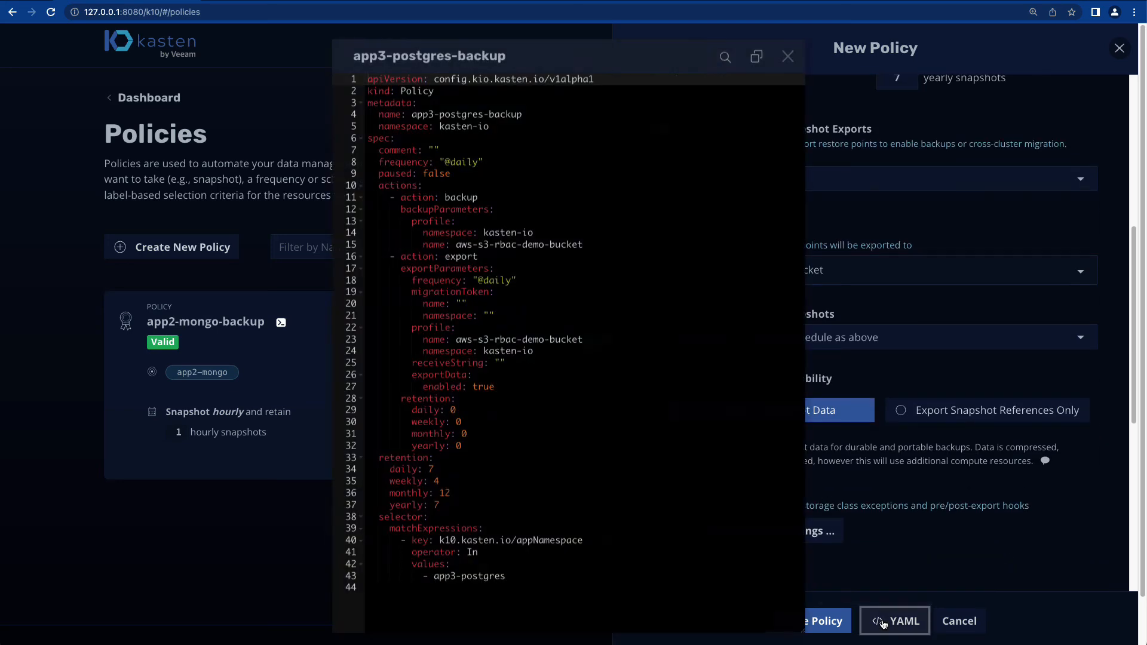
Open the Actions page under API and Command Line in the K10 documentation and examine the BackupAction examples and API specification
{"action": "left_click", "coordinate": [1033, 12]}
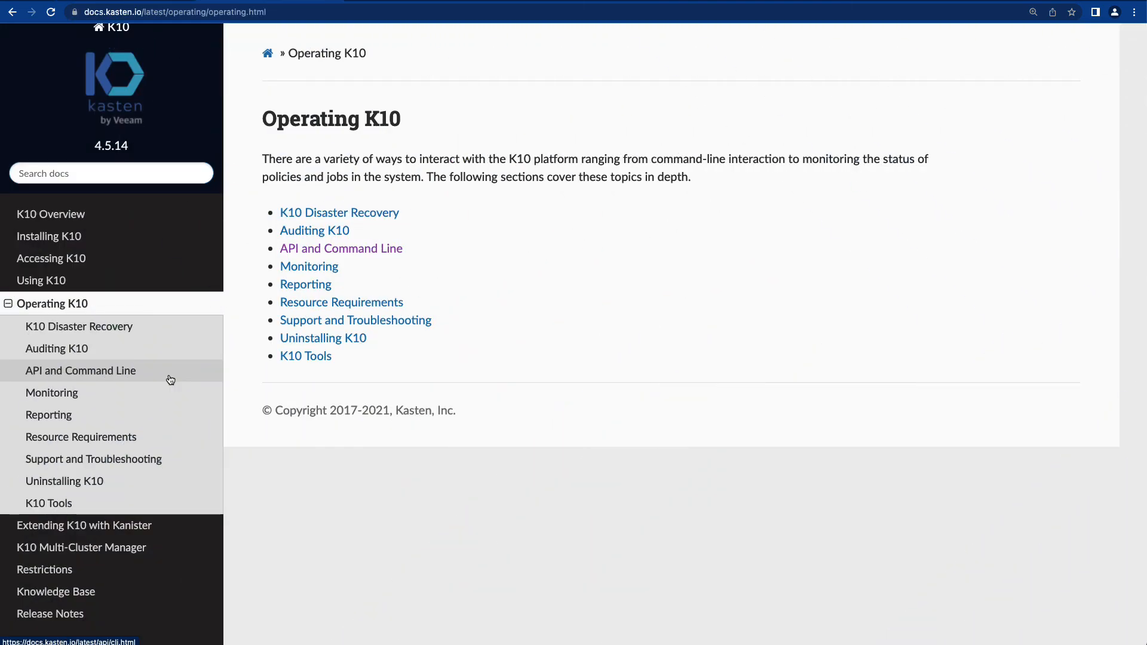
{"action": "left_click", "coordinate": [164, 380]}
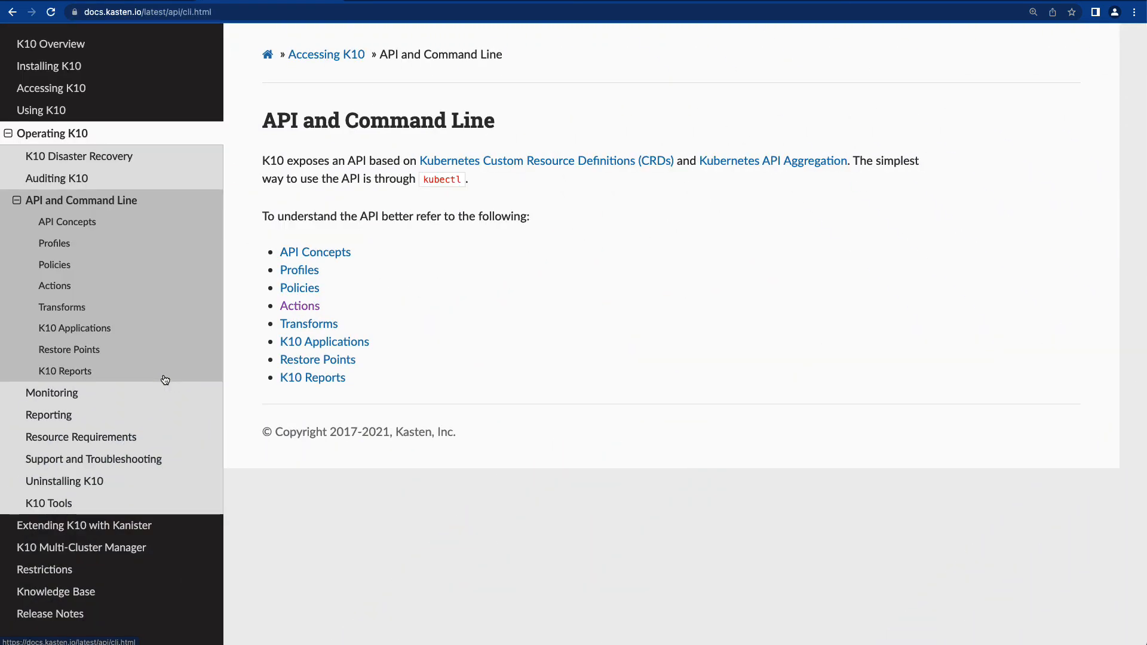
{"action": "left_click", "coordinate": [62, 293]}
{"action": "scroll", "coordinate": [436, 287], "scroll_direction": "down", "scroll_amount": 7}
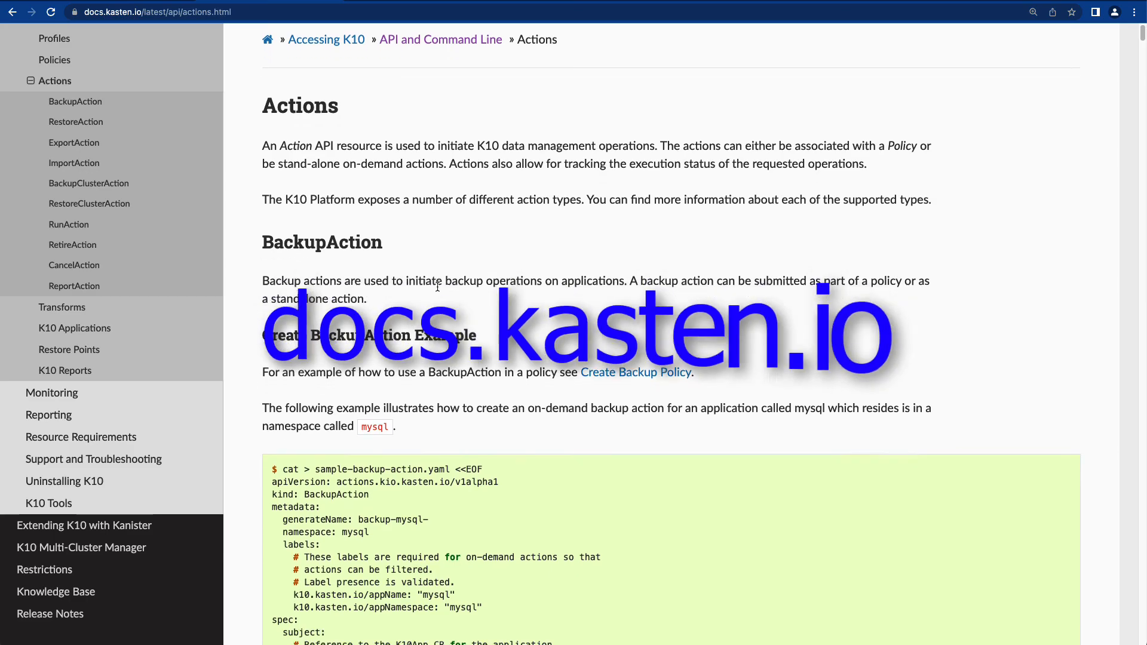
{"action": "scroll", "coordinate": [436, 287], "scroll_direction": "down", "scroll_amount": 20}
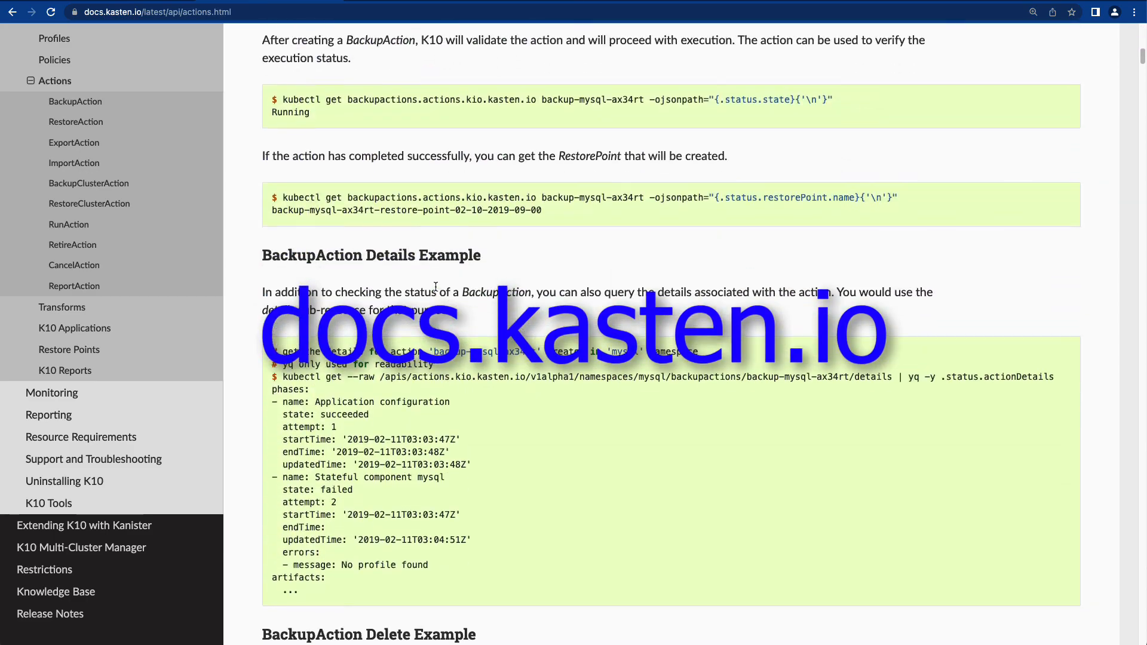
{"action": "scroll", "coordinate": [436, 287], "scroll_direction": "down", "scroll_amount": 20}
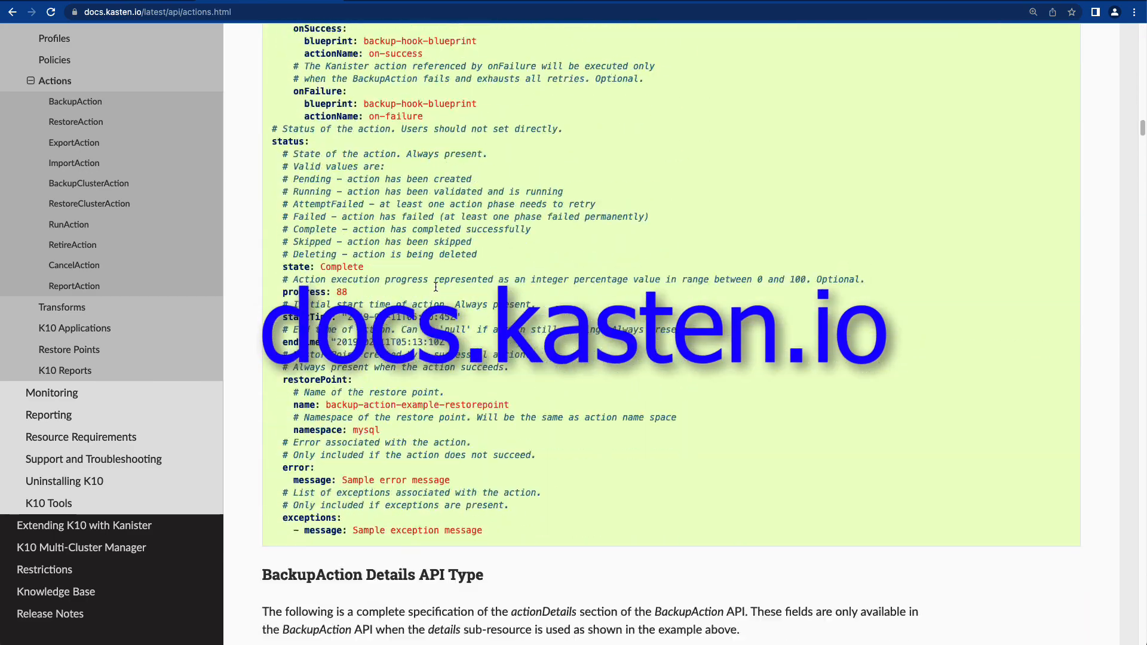